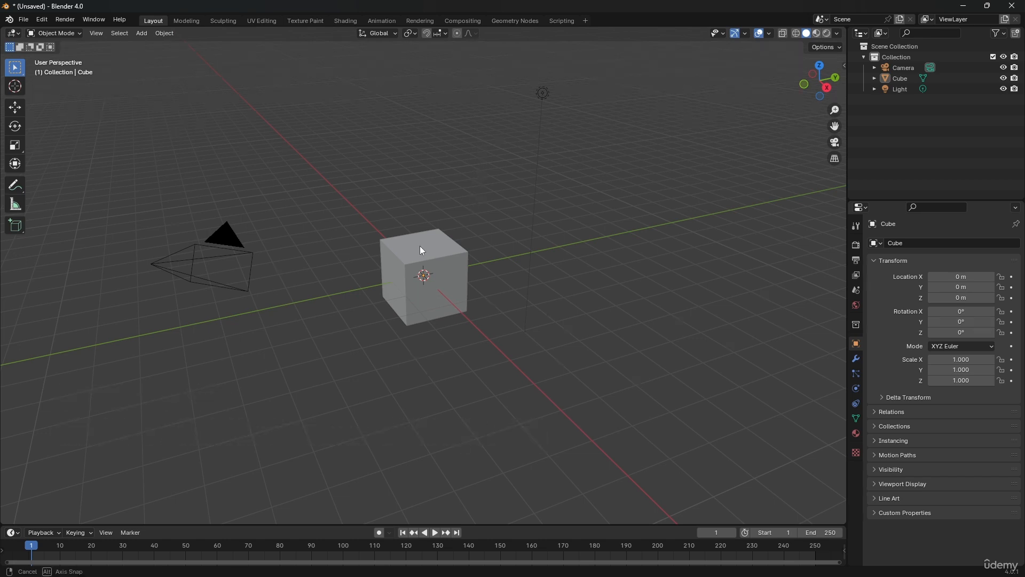
# Orbit around the default cube and zoom in and out on it in increments
pyautogui.moveTo(419, 246); pyautogui.dragTo(401, 267, button='middle')
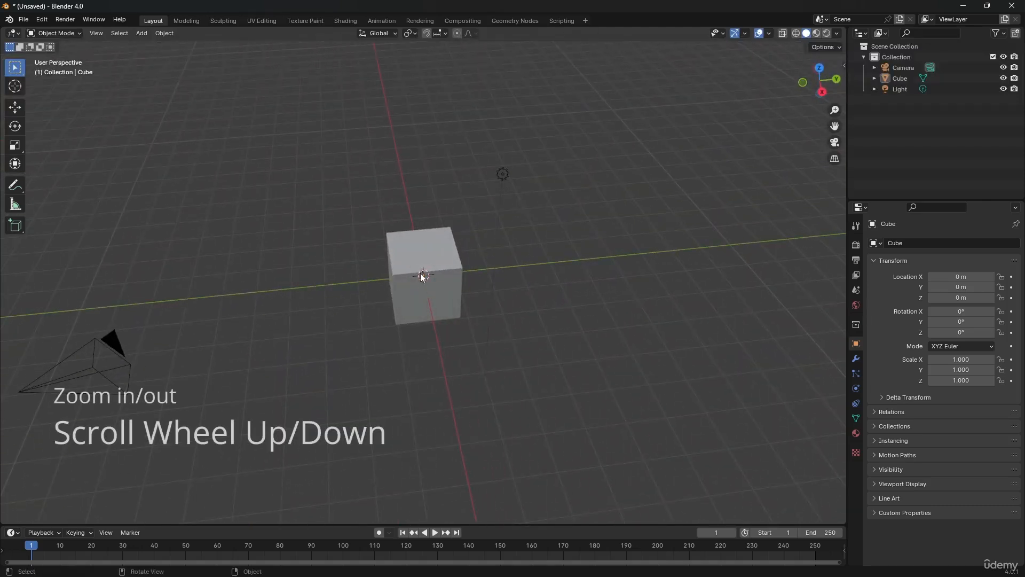
pyautogui.scroll(4, 421, 273)
pyautogui.scroll(-2, 422, 275)
pyautogui.scroll(2, 422, 275)
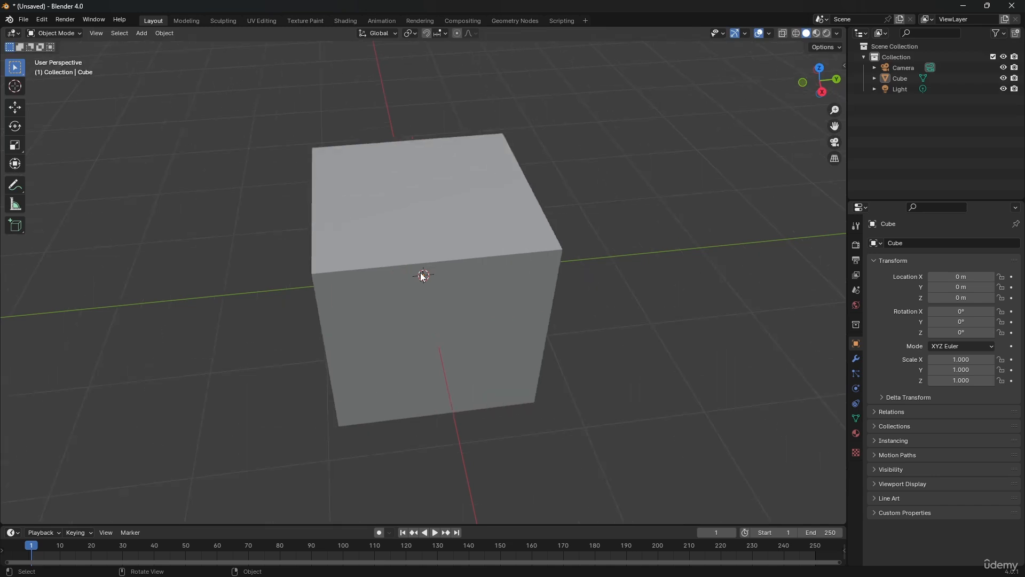
pyautogui.scroll(-4, 422, 275)
pyautogui.scroll(-2, 422, 276)
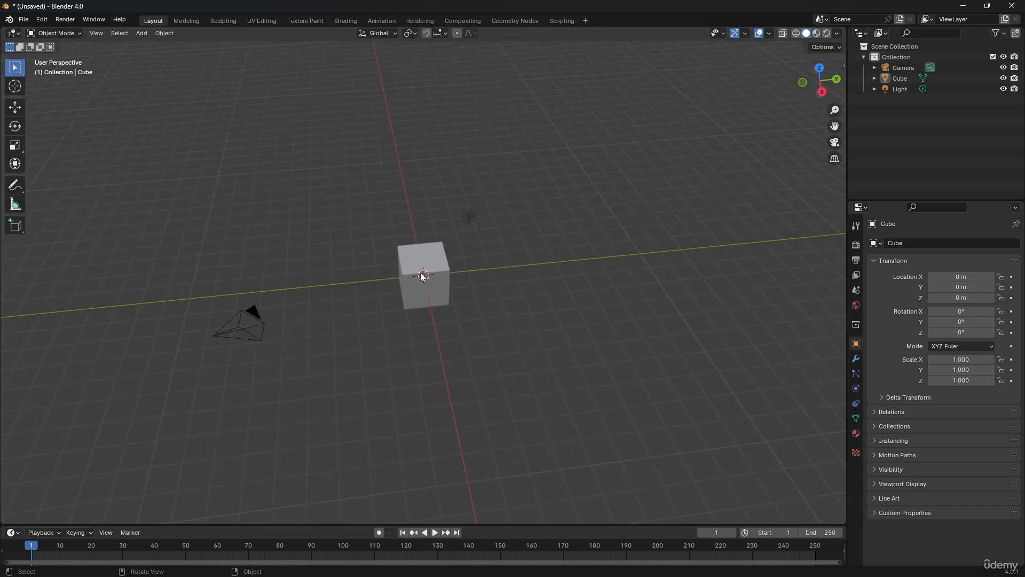
pyautogui.scroll(6, 441, 274)
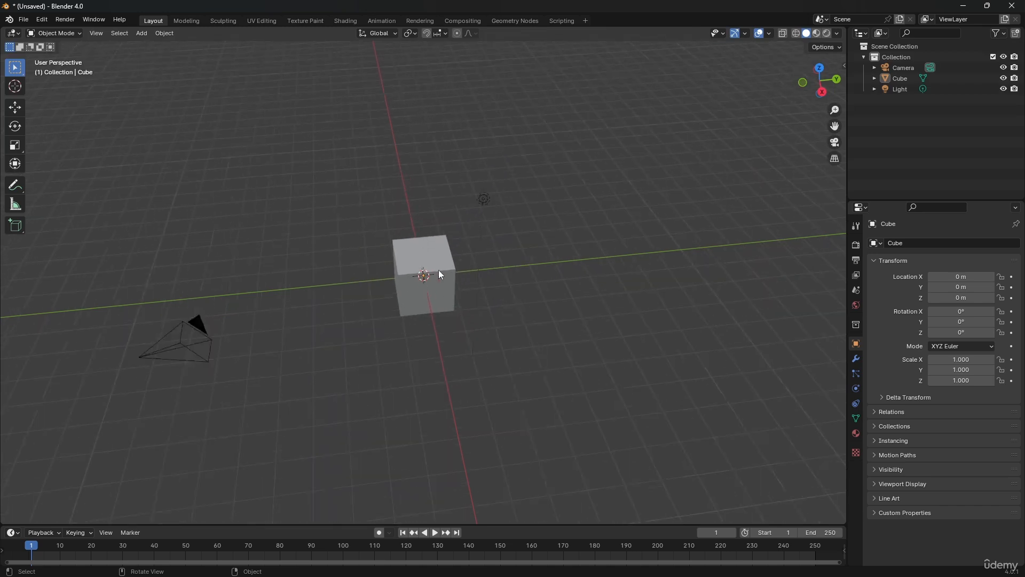
pyautogui.scroll(-5, 440, 273)
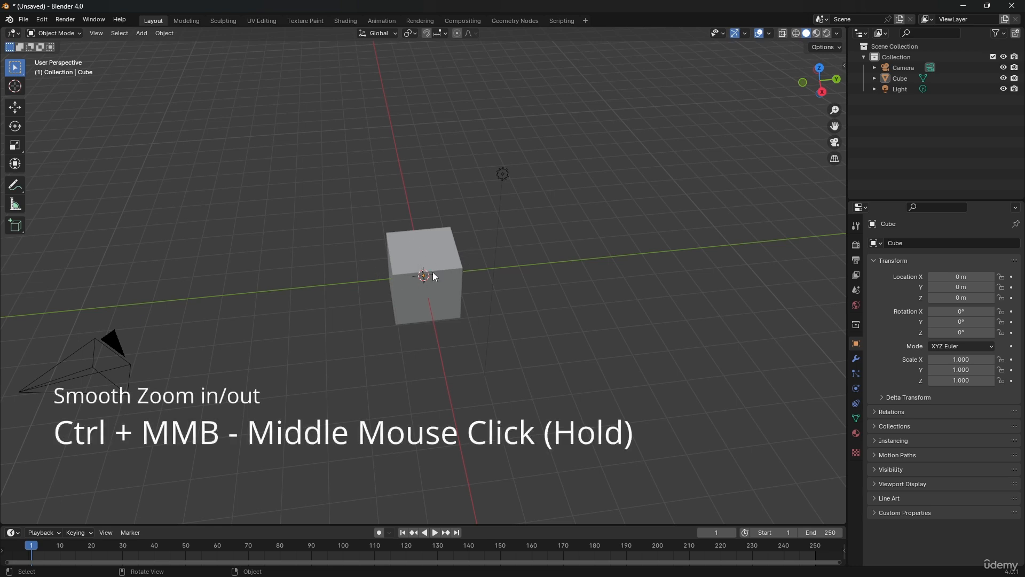
# Zoom smoothly in and out on the cube to view it at different distances
pyautogui.press('ctrl')
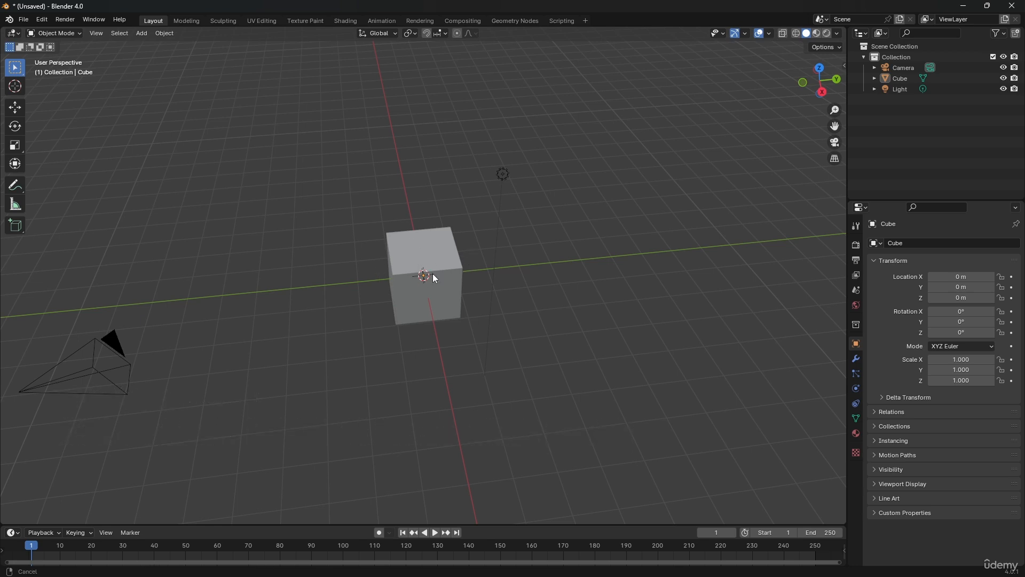
pyautogui.keyDown('ctrl'); pyautogui.moveTo(432, 273); pyautogui.dragTo(476, 217, button='middle'); pyautogui.keyUp('ctrl')
pyautogui.scroll(5, 433, 255)
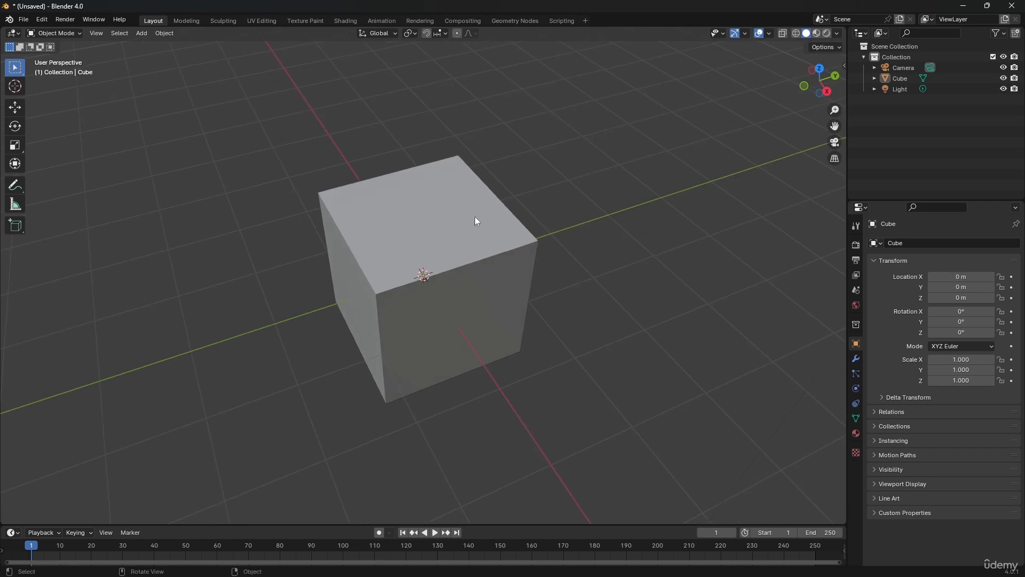
pyautogui.keyDown('ctrl'); pyautogui.moveTo(446, 277); pyautogui.dragTo(457, 329, button='middle'); pyautogui.keyUp('ctrl')
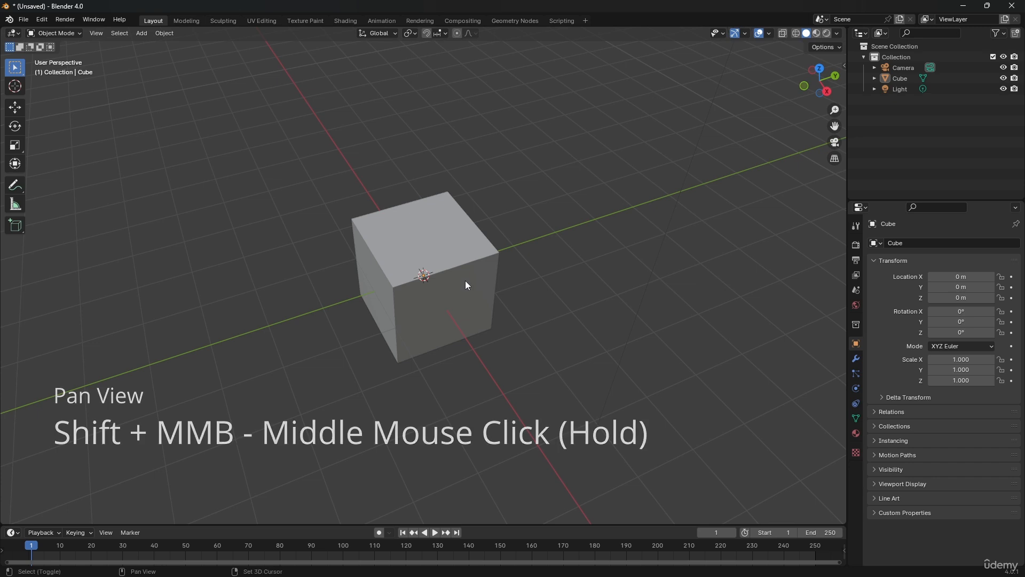
# Pan and orbit to the cube's other side, inspect its upper corner up close, and zoom back out
pyautogui.press('shift')
pyautogui.moveTo(438, 261)
pyautogui.keyDown('shift'); pyautogui.mouseDown(button='middle')
pyautogui.moveTo(537, 171)
pyautogui.moveTo(501, 346)
pyautogui.moveTo(534, 150)
pyautogui.moveTo(543, 331)
pyautogui.moveTo(448, 249)
pyautogui.mouseUp(button='middle'); pyautogui.keyUp('shift')
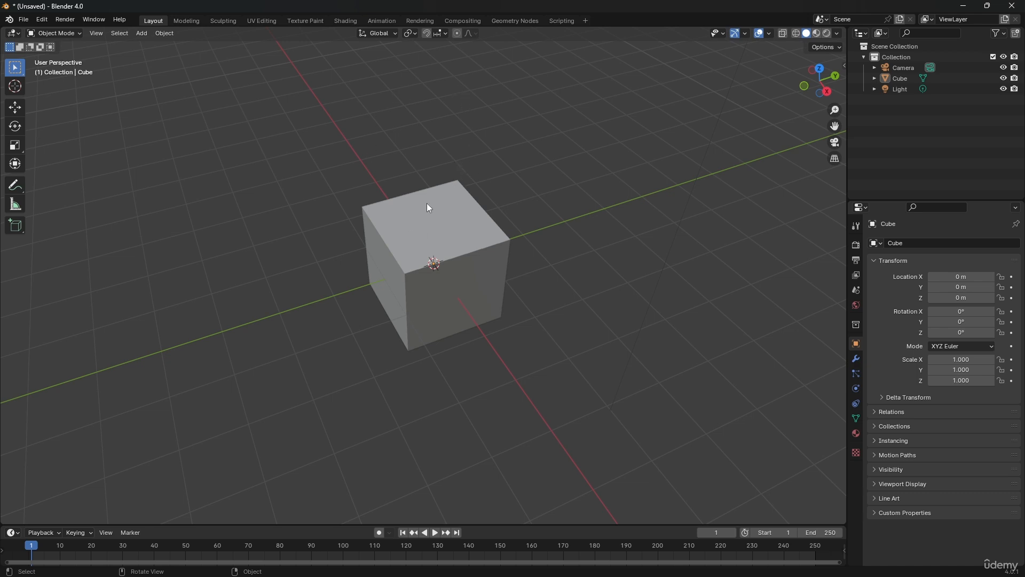
pyautogui.moveTo(415, 210); pyautogui.dragTo(684, 208, button='middle')
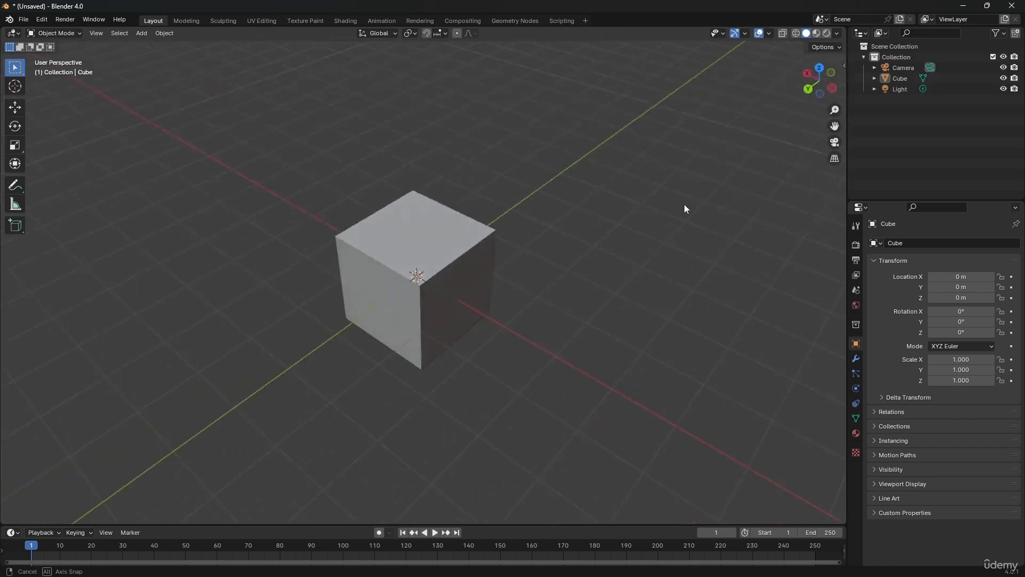
pyautogui.scroll(4, 425, 288)
pyautogui.scroll(5, 425, 286)
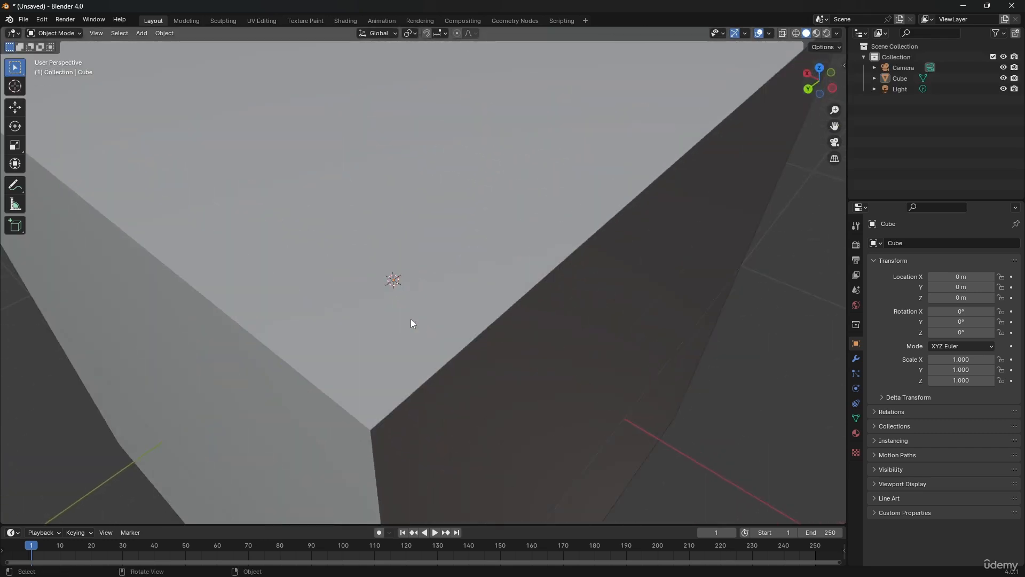
pyautogui.moveTo(407, 348); pyautogui.dragTo(425, 309, button='middle')
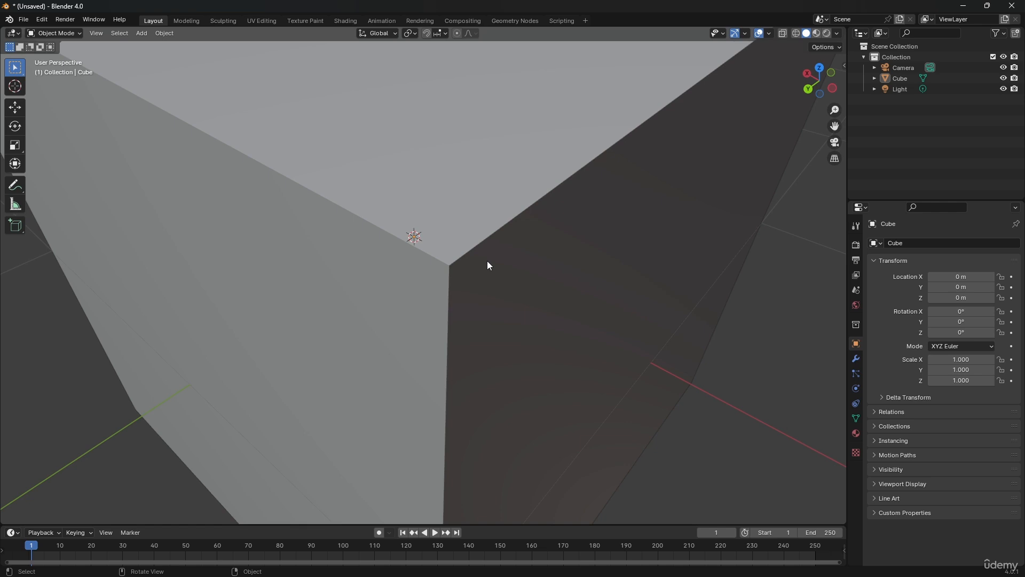
pyautogui.scroll(-10, 488, 265)
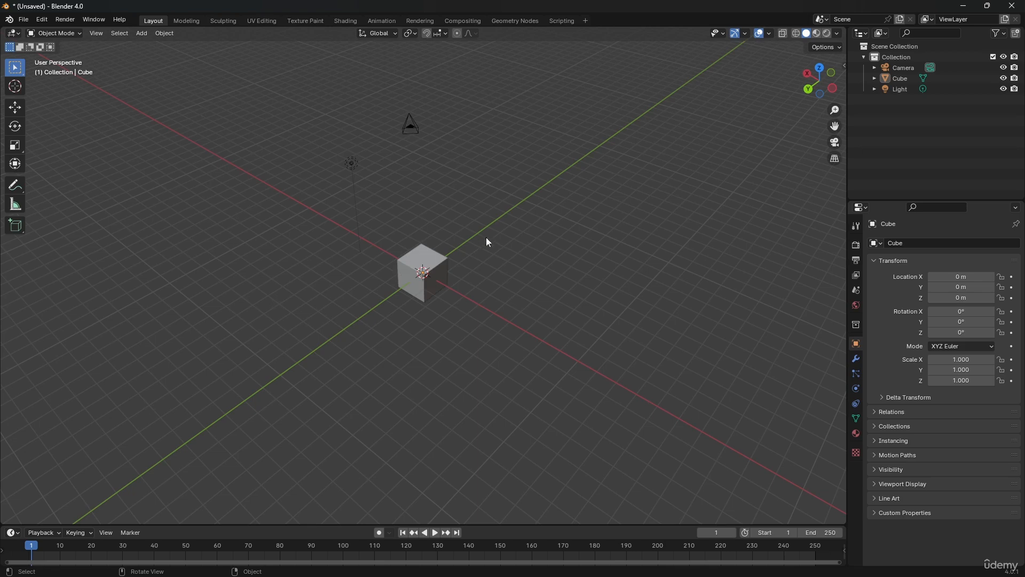
# Pan away from the cube and frame all scene objects in the viewport
pyautogui.keyDown('shift'); pyautogui.moveTo(463, 241); pyautogui.dragTo(393, 266, button='middle'); pyautogui.keyUp('shift')
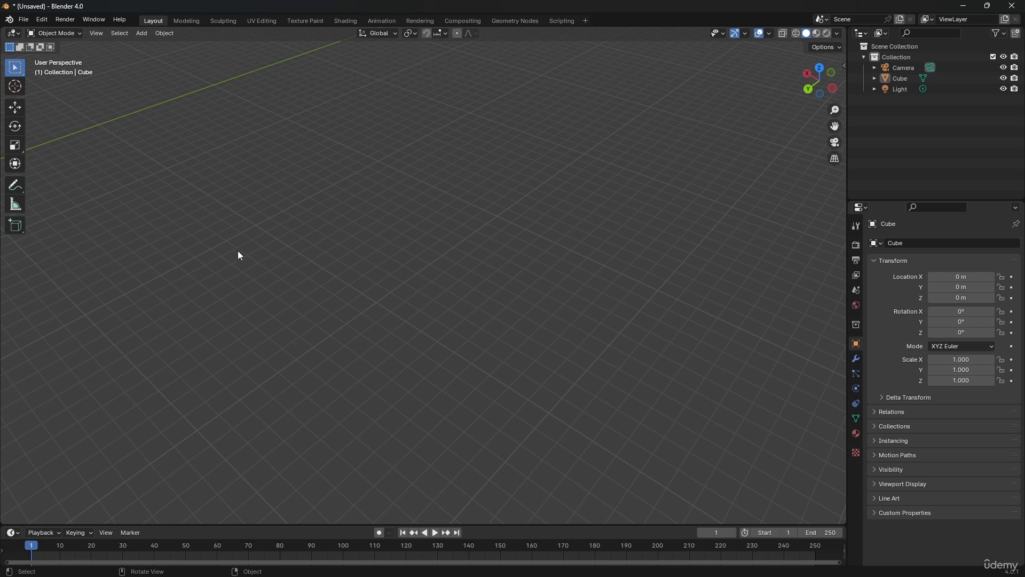
pyautogui.click(94, 34)
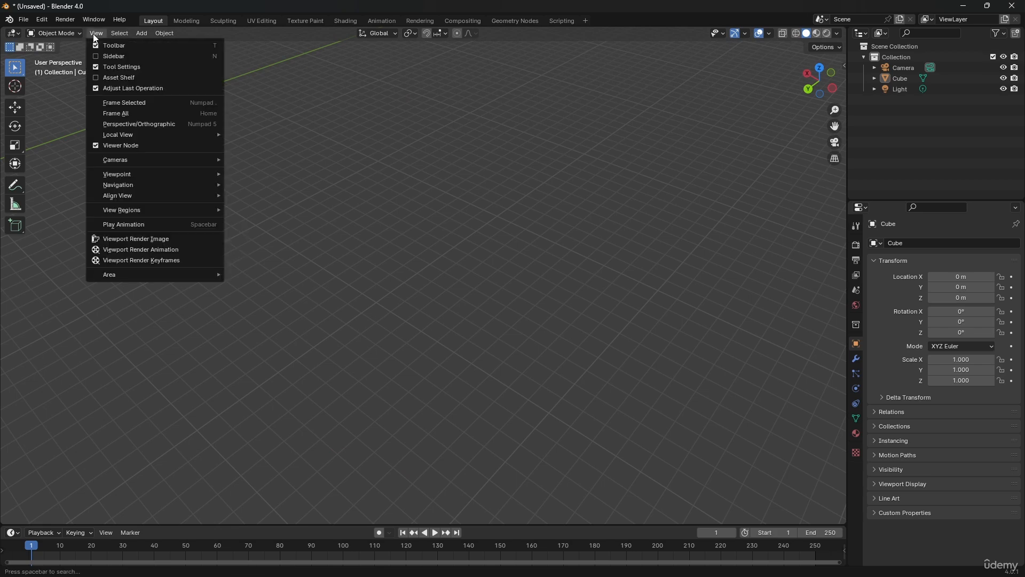
pyautogui.click(199, 114)
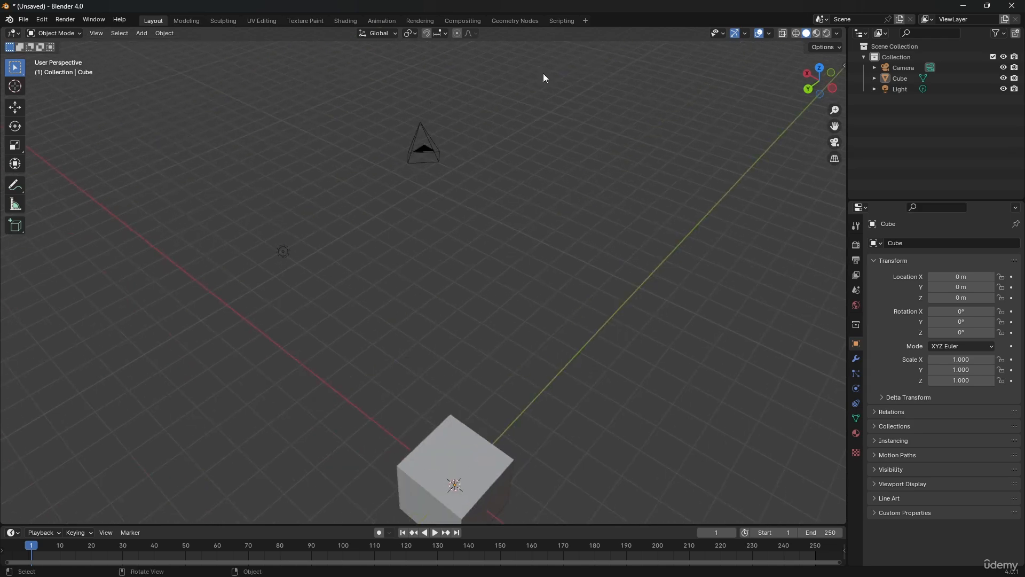
# Select the camera, the light and the cube one after another in the viewport
pyautogui.click(418, 138)
pyautogui.click(284, 251)
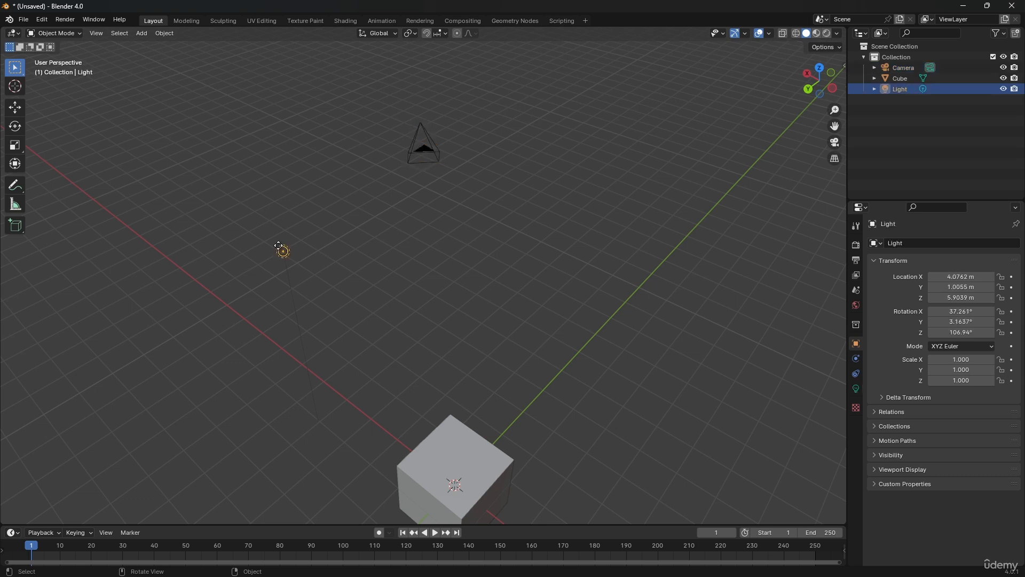
pyautogui.click(507, 461)
# Pan until the cube is out of view, select the Cube object and frame it in the viewport
pyautogui.keyDown('shift'); pyautogui.moveTo(587, 405); pyautogui.dragTo(591, 263, button='middle'); pyautogui.keyUp('shift')
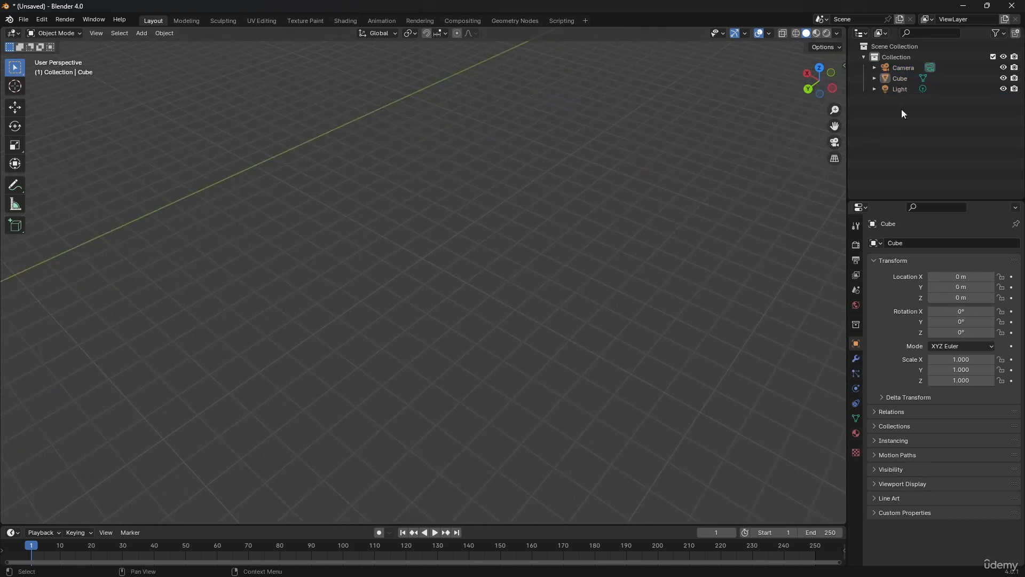
pyautogui.click(902, 78)
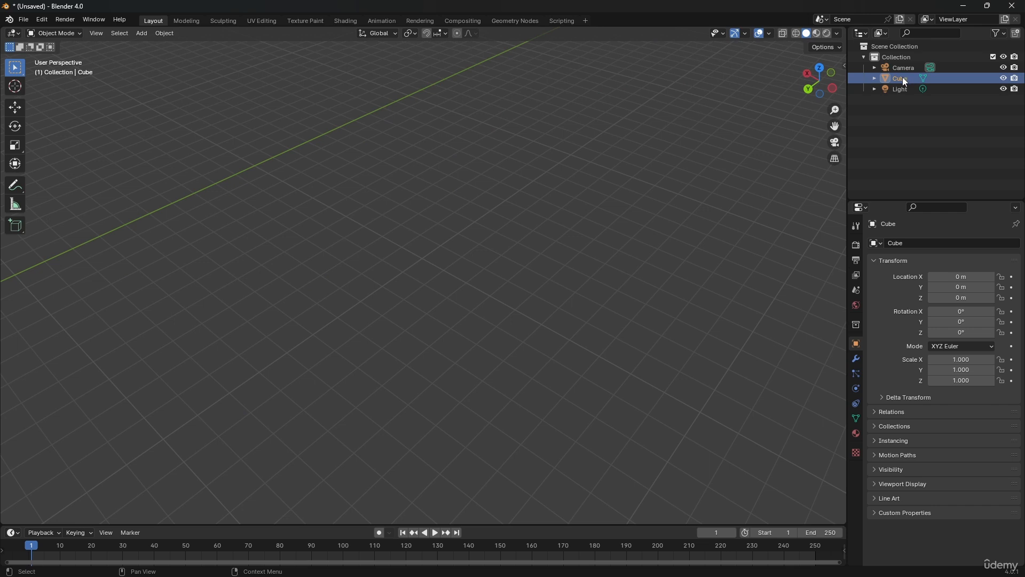
pyautogui.click(101, 34)
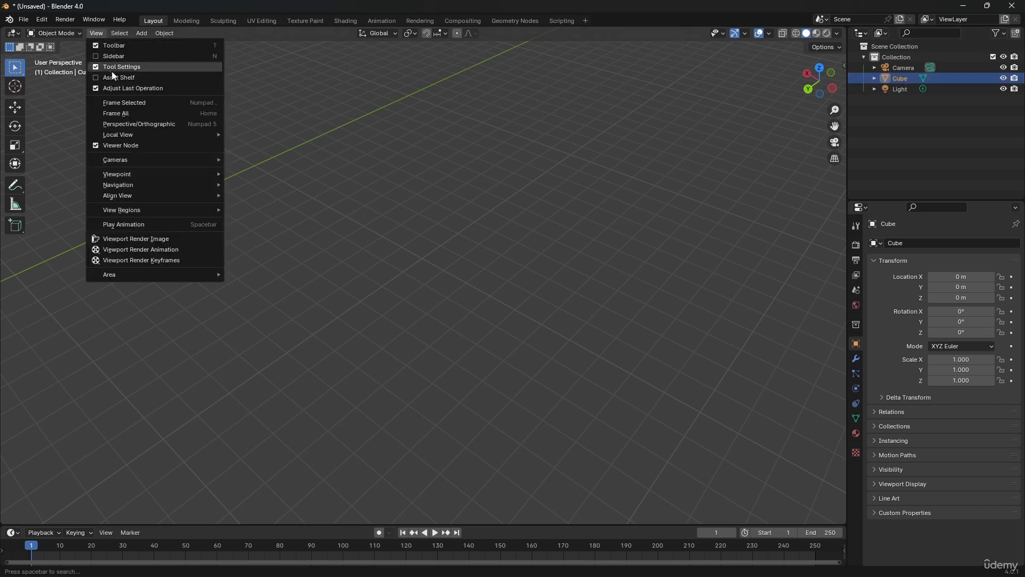
pyautogui.click(153, 102)
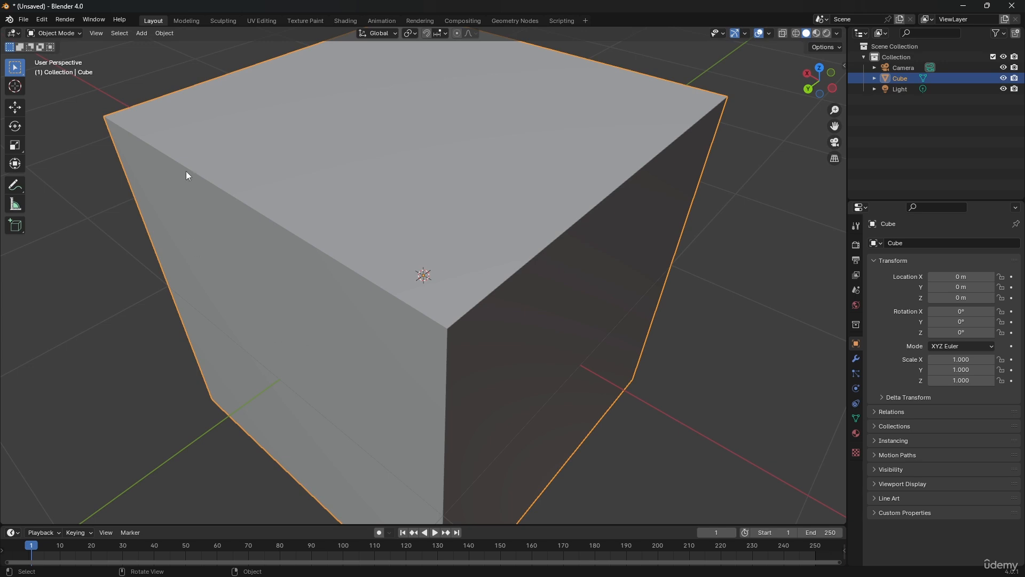
pyautogui.scroll(-6, 545, 187)
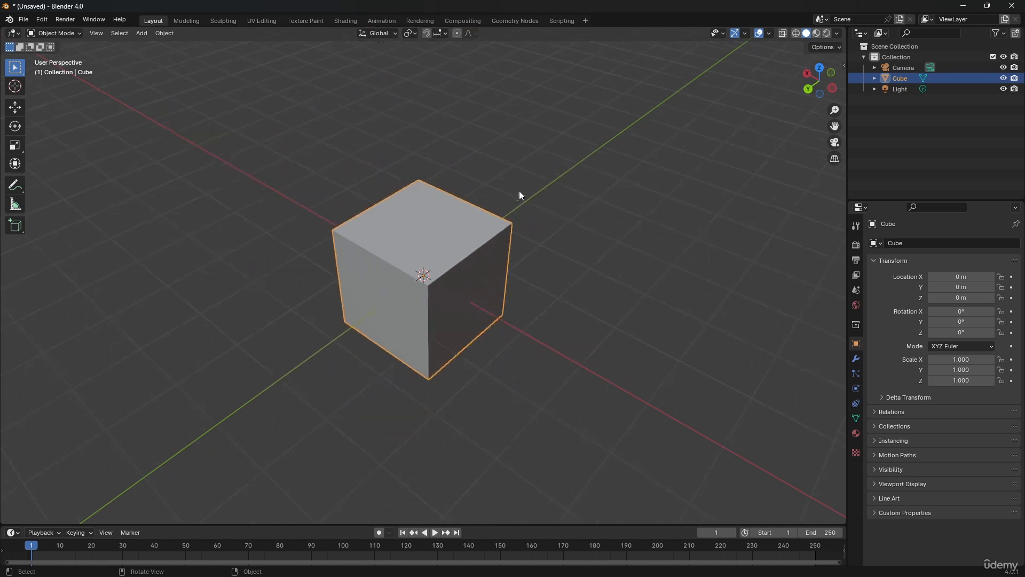
# Review the Viewpoint options, deselect the cube and view it from the front, right, top, back and left
pyautogui.click(97, 34)
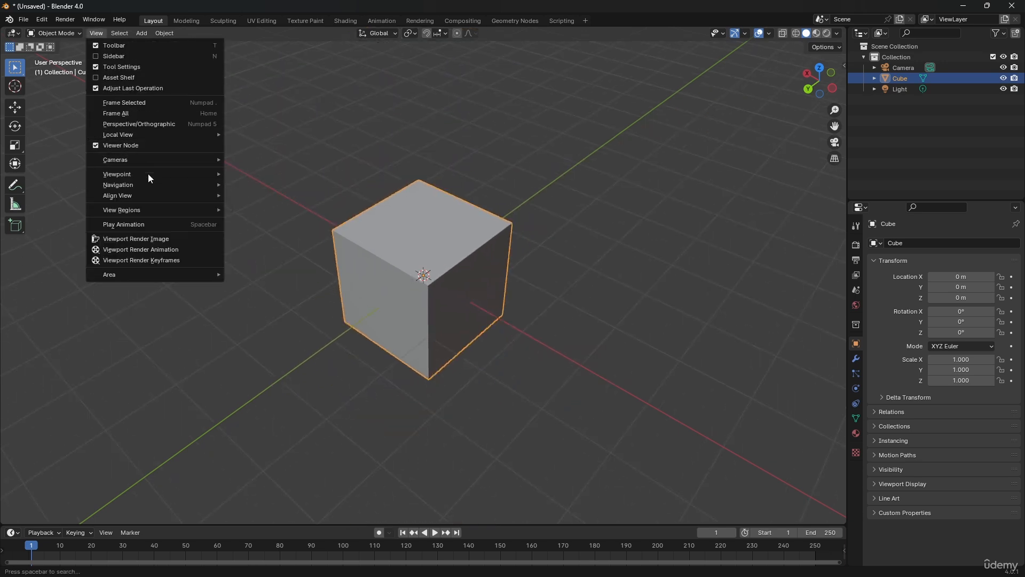
pyautogui.moveTo(146, 175)
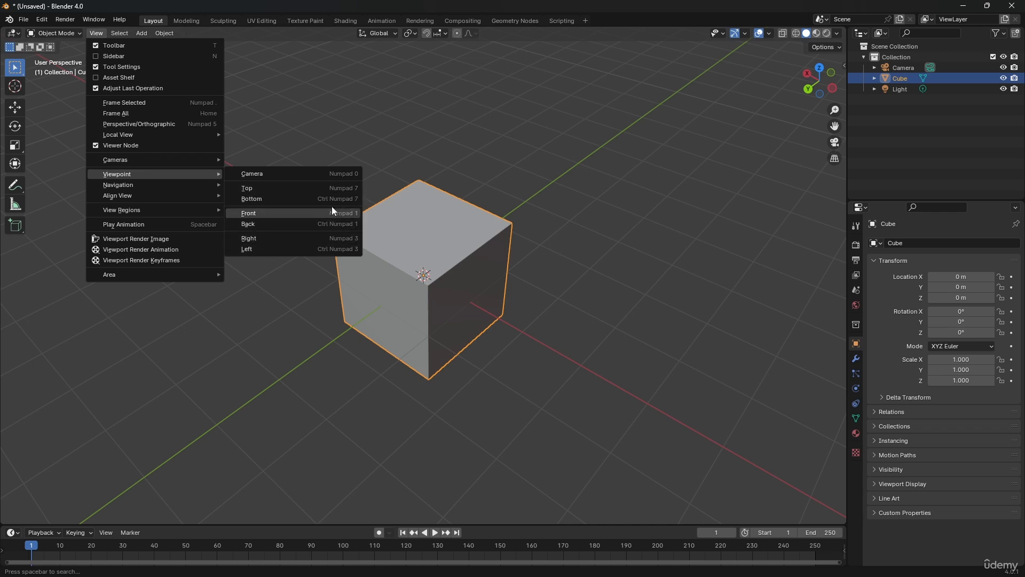
pyautogui.click(471, 156)
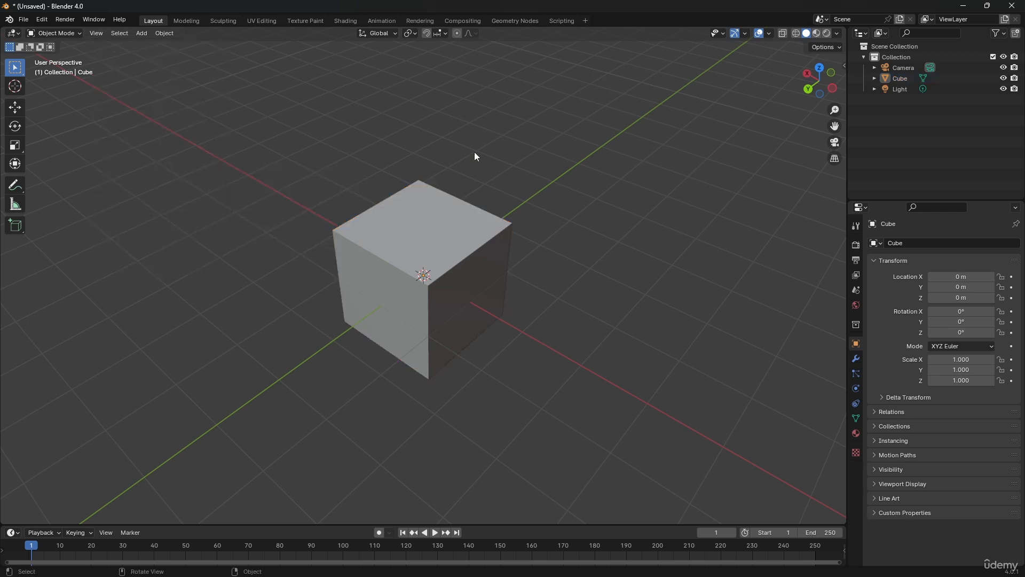
pyautogui.press('KP_1')
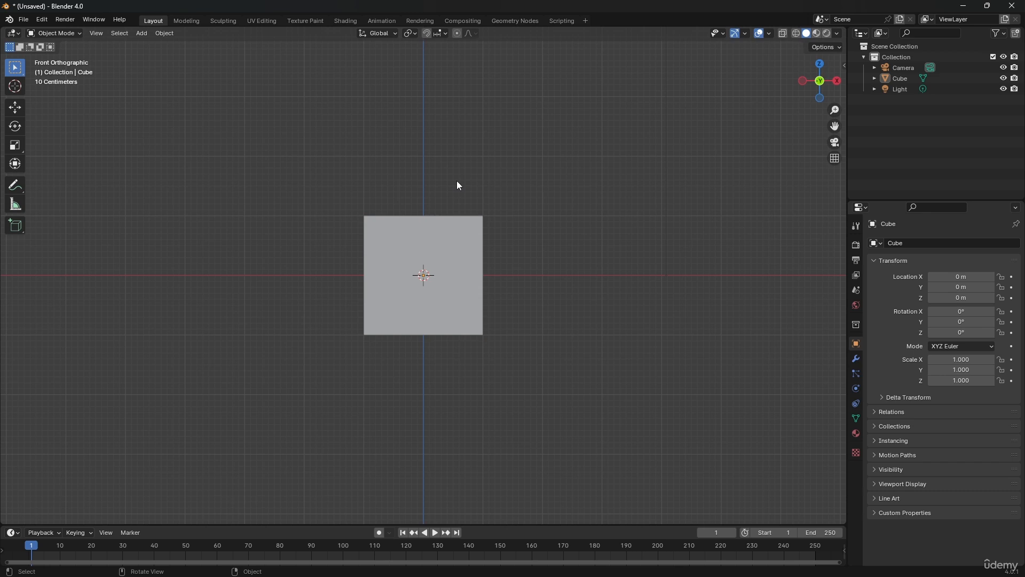
pyautogui.press('KP_3')
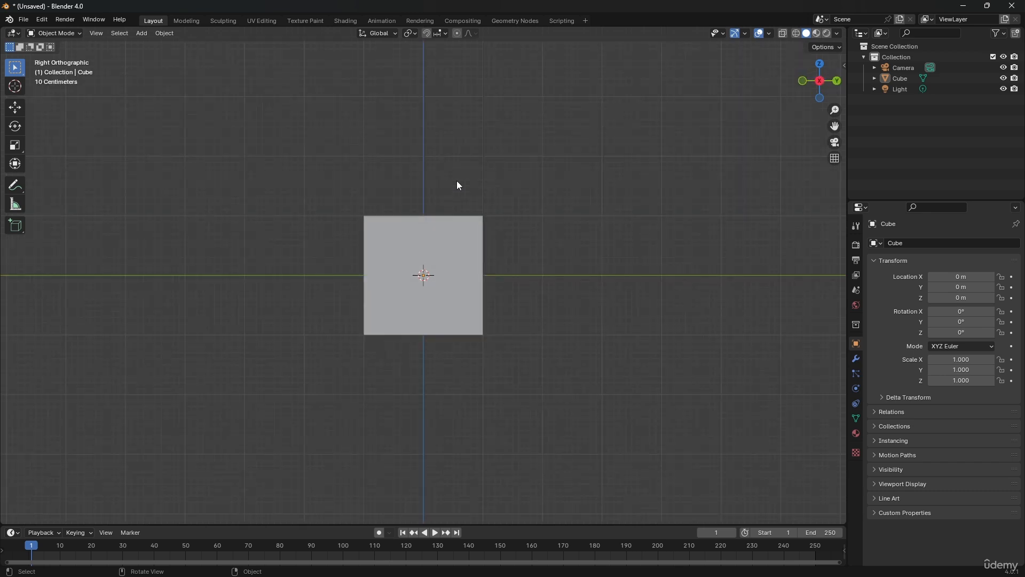
pyautogui.press('KP_7')
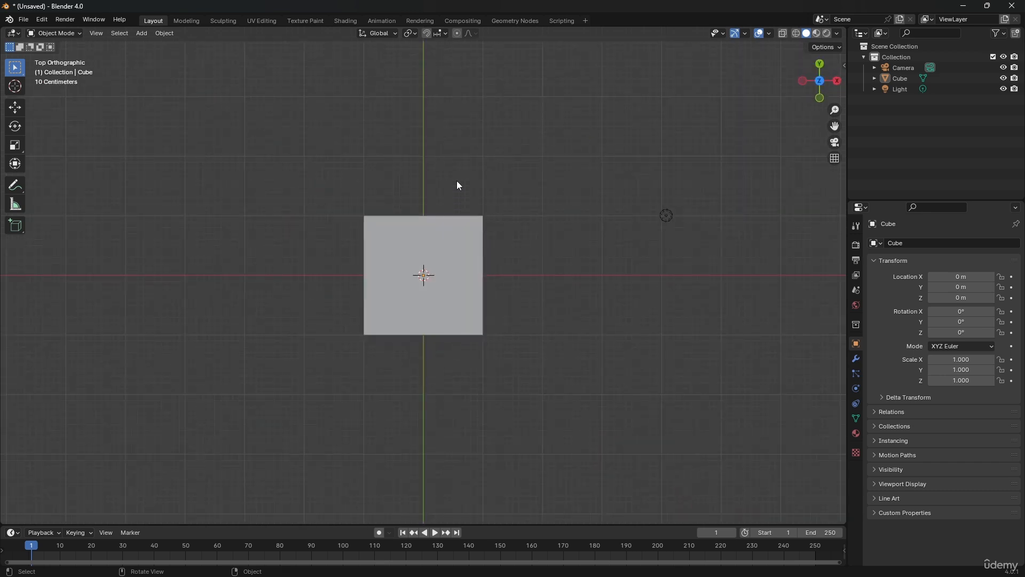
pyautogui.press('KP_1')
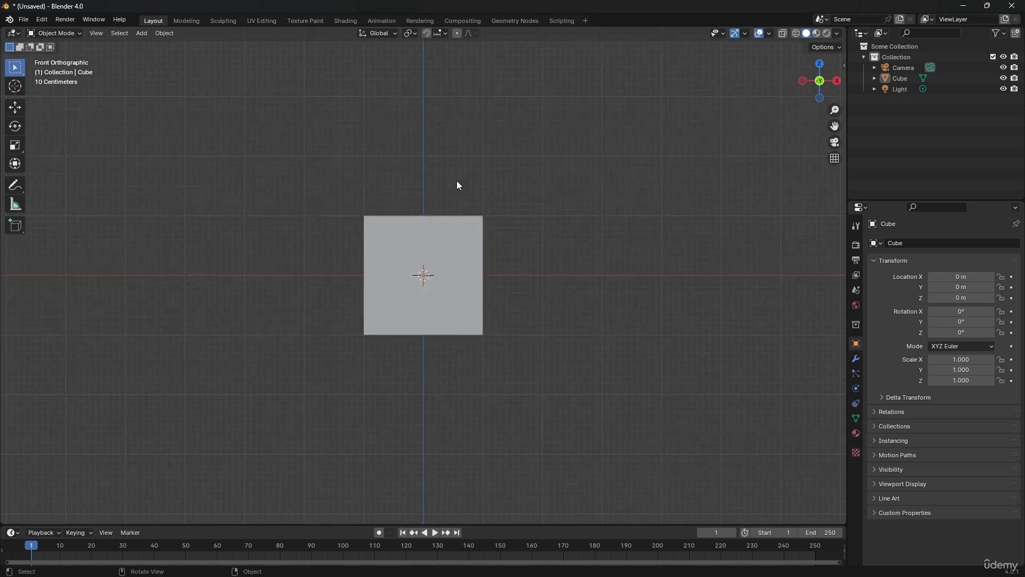
pyautogui.press('ctrl+KP_1')
pyautogui.press('ctrl+KP_3')
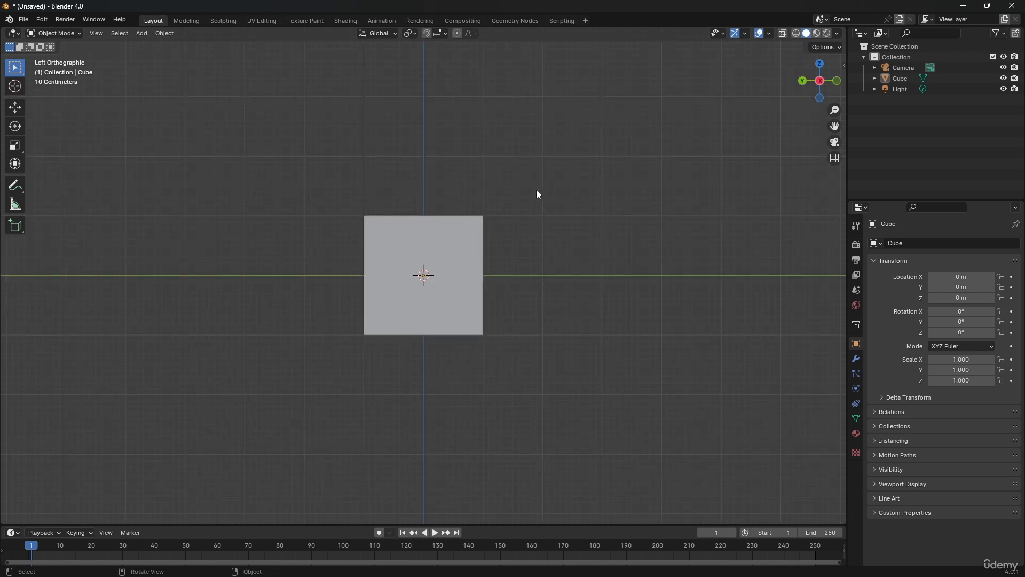
# Use the navigation gizmo for the front and left orthographic views, and zoom in on the cube in perspective
pyautogui.moveTo(533, 214); pyautogui.dragTo(488, 251, button='middle')
pyautogui.scroll(-3, 480, 267)
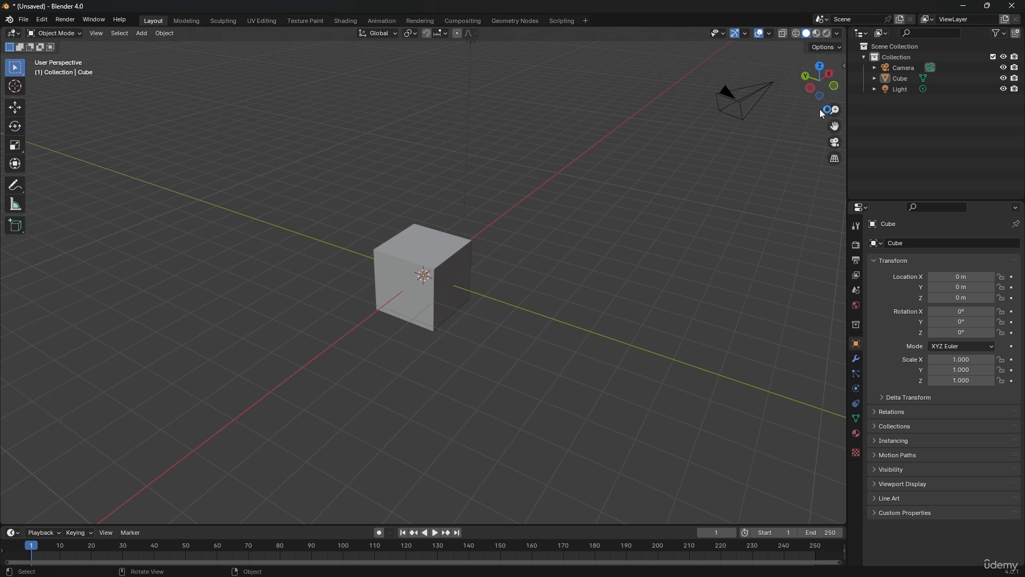
pyautogui.click(819, 66)
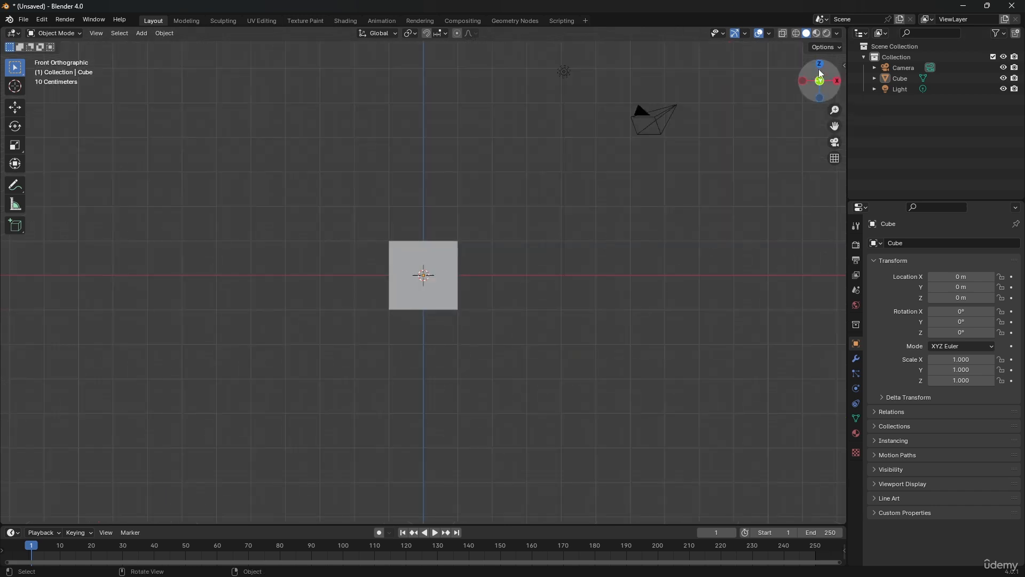
pyautogui.click(806, 83)
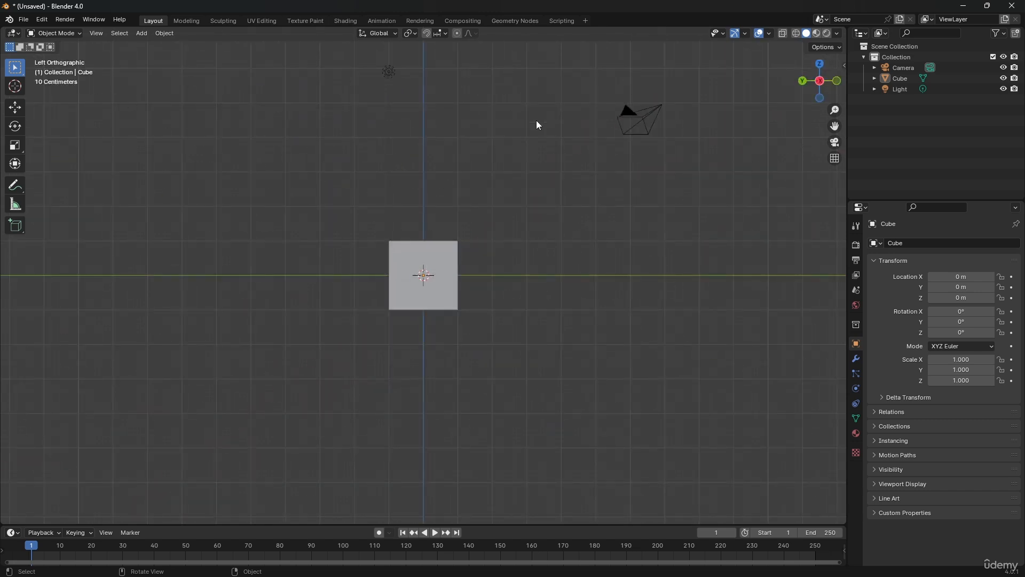
pyautogui.moveTo(817, 88); pyautogui.dragTo(801, 153)
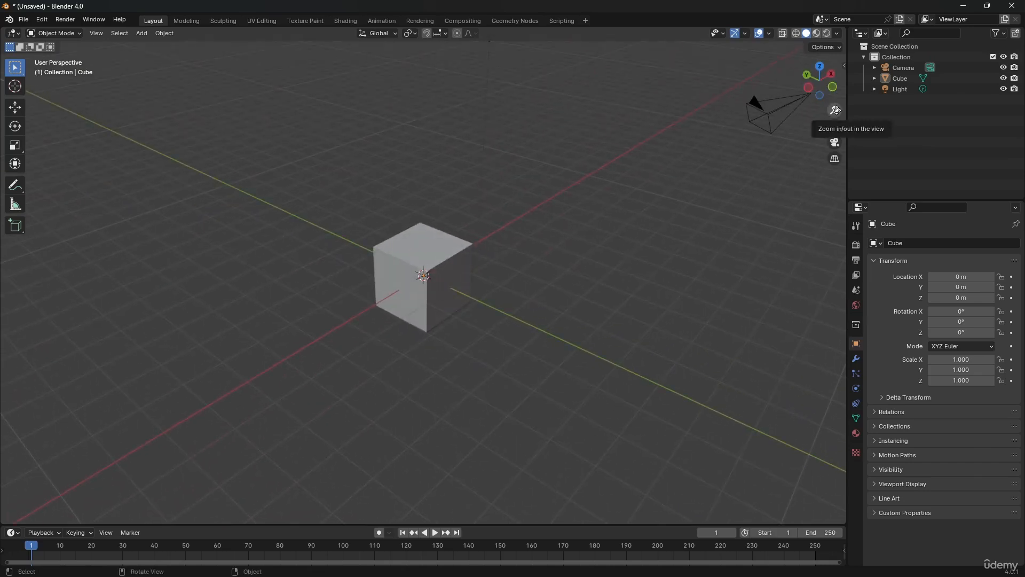
pyautogui.moveTo(835, 111); pyautogui.dragTo(838, 187)
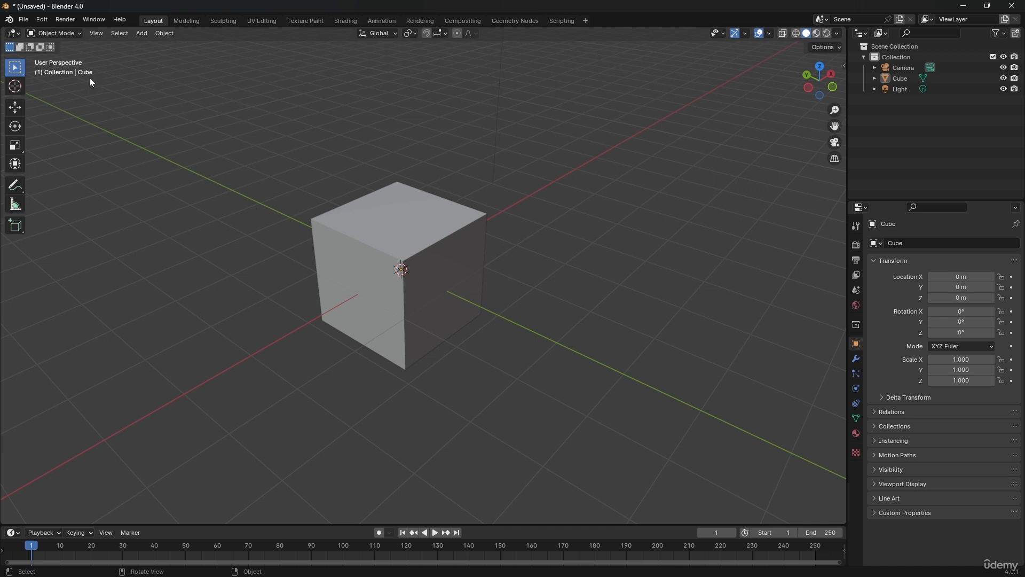
# Review the Orbit & Pan, Zoom and Fly & Walk settings in the Navigation preferences, and close the preferences
pyautogui.click(40, 19)
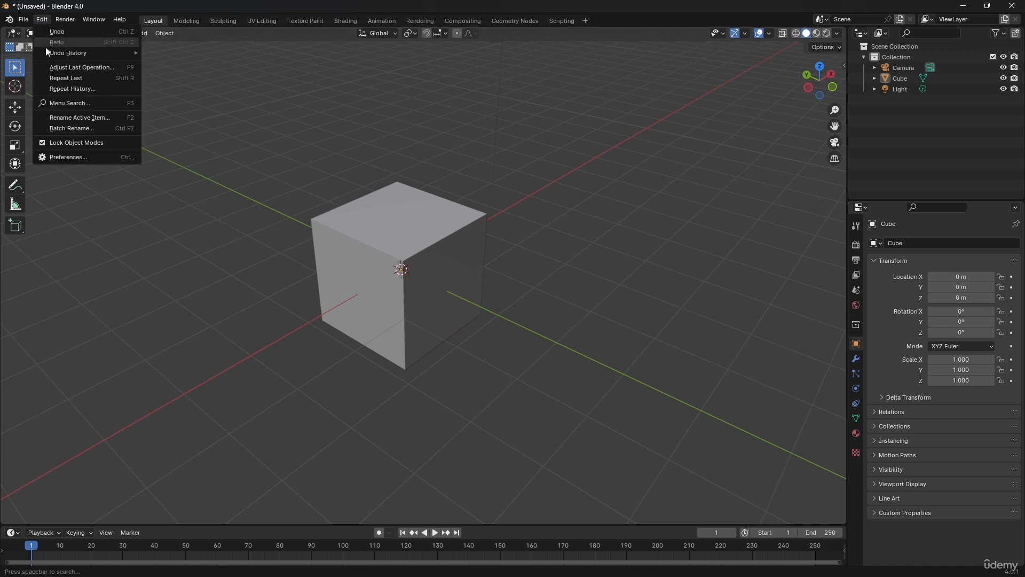
pyautogui.click(83, 160)
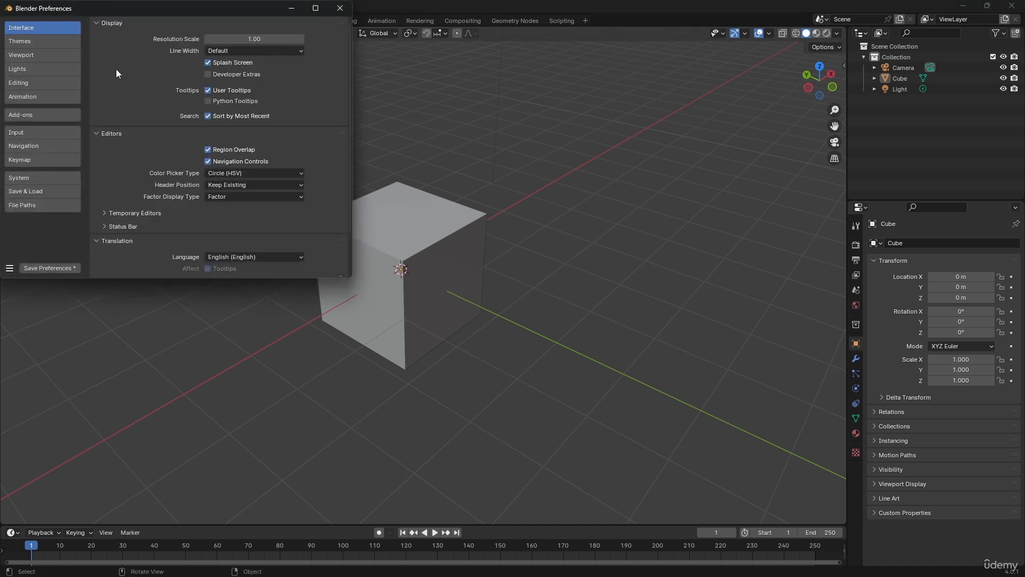
pyautogui.moveTo(105, 11); pyautogui.dragTo(368, 113)
pyautogui.click(290, 243)
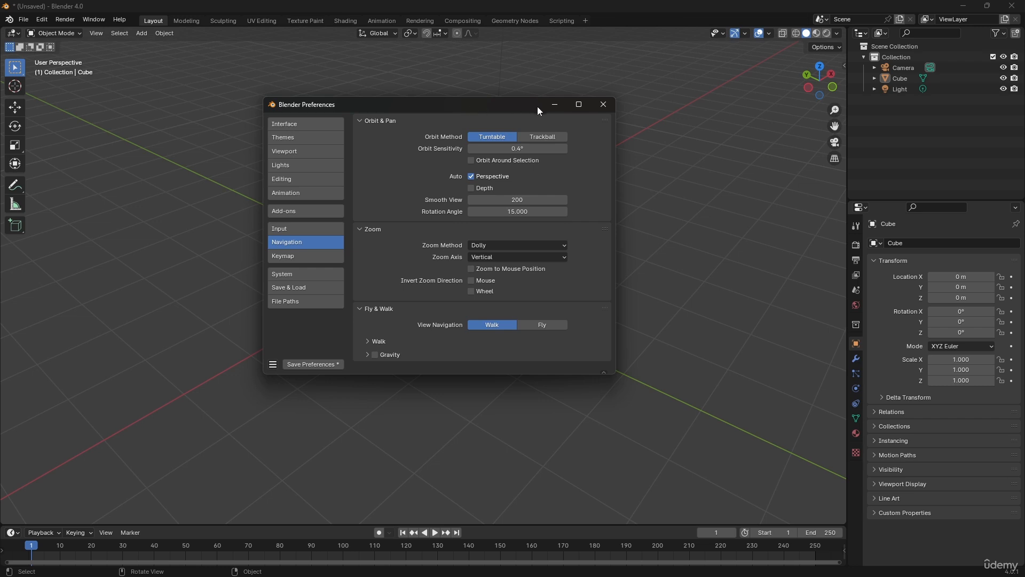
pyautogui.click(604, 104)
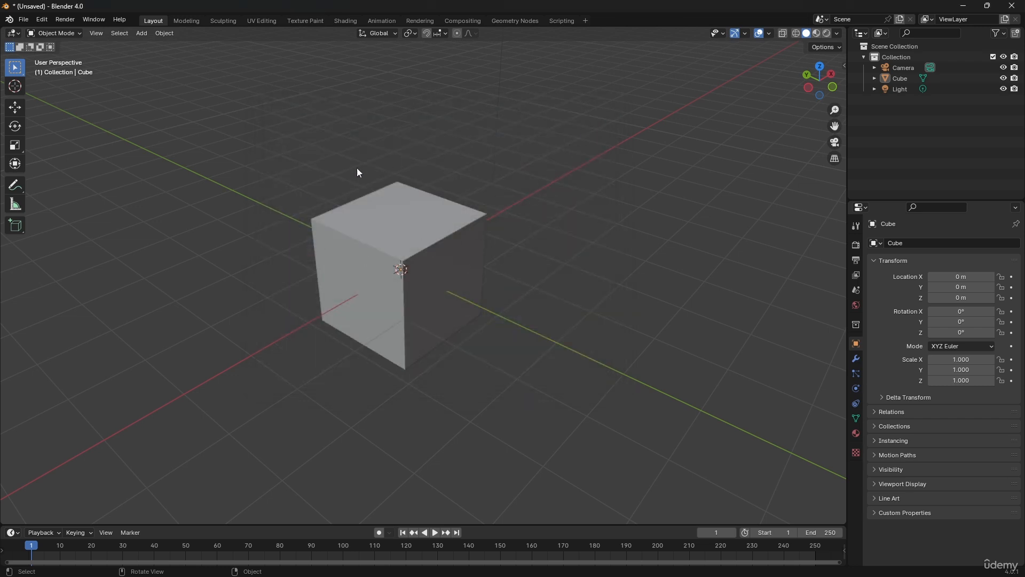
# Pan and orbit the viewport with the cube away from the centre, selecting and deselecting the cube along the way
pyautogui.keyDown('shift'); pyautogui.moveTo(378, 222); pyautogui.dragTo(403, 236, button='middle'); pyautogui.keyUp('shift')
pyautogui.moveTo(403, 236); pyautogui.dragTo(505, 255, button='middle')
pyautogui.scroll(-2, 411, 245)
pyautogui.keyDown('shift'); pyautogui.moveTo(505, 255); pyautogui.dragTo(274, 285, button='middle'); pyautogui.keyUp('shift')
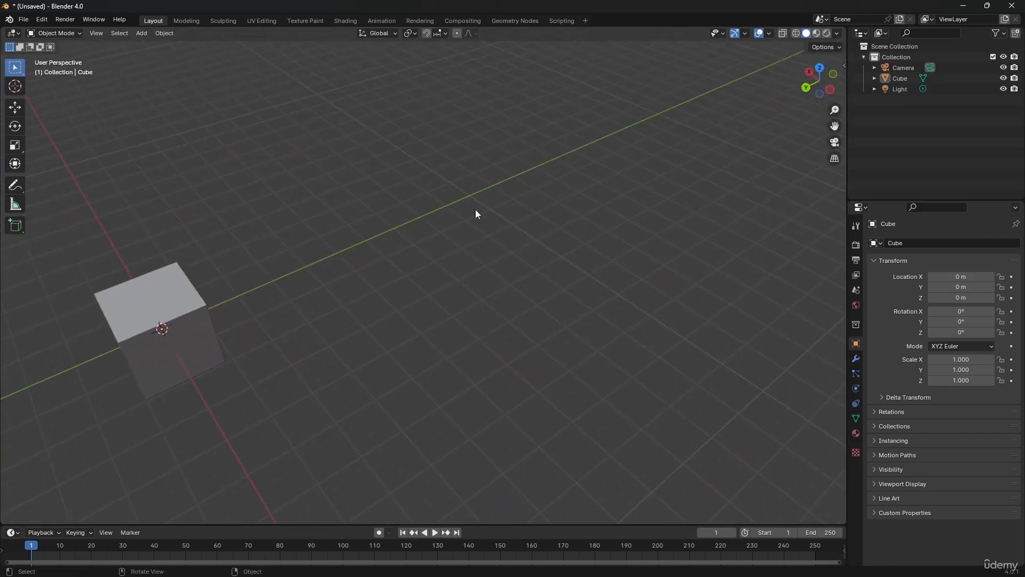
pyautogui.moveTo(434, 259); pyautogui.dragTo(456, 259, button='middle')
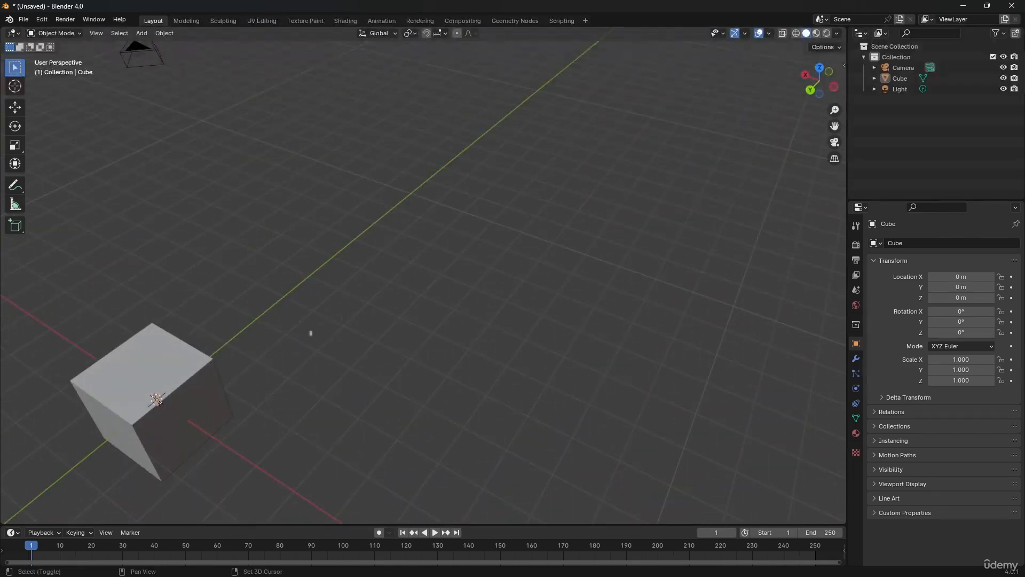
pyautogui.click(144, 386)
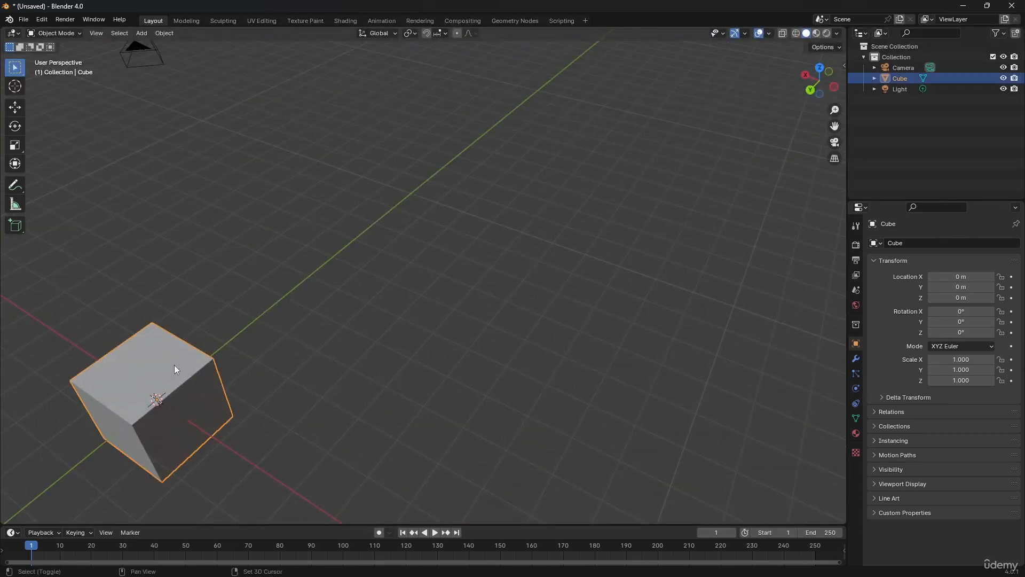
pyautogui.moveTo(174, 364); pyautogui.dragTo(297, 351, button='middle')
pyautogui.click(352, 286)
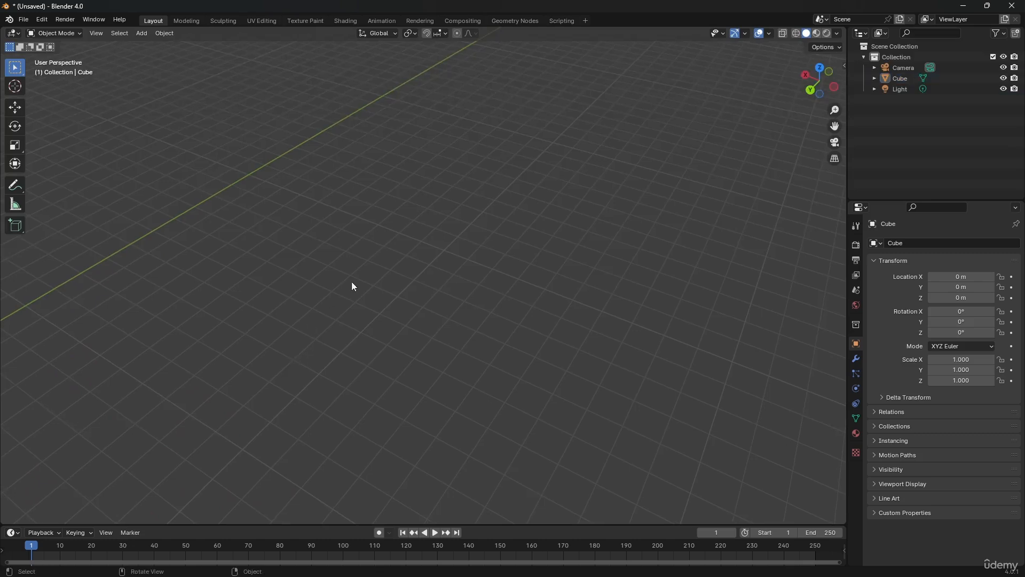
pyautogui.moveTo(353, 287); pyautogui.dragTo(315, 242, button='middle')
pyautogui.moveTo(444, 131); pyautogui.dragTo(479, 340, button='middle')
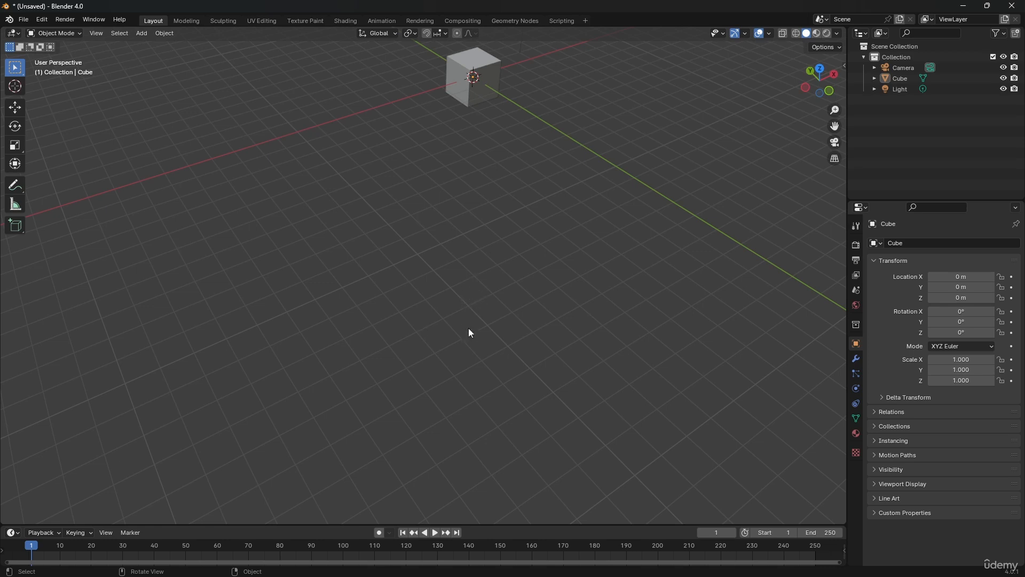
pyautogui.moveTo(469, 274)
pyautogui.mouseDown(button='middle')
pyautogui.moveTo(458, 277)
pyautogui.moveTo(545, 268)
pyautogui.moveTo(466, 258)
pyautogui.mouseUp(button='middle')
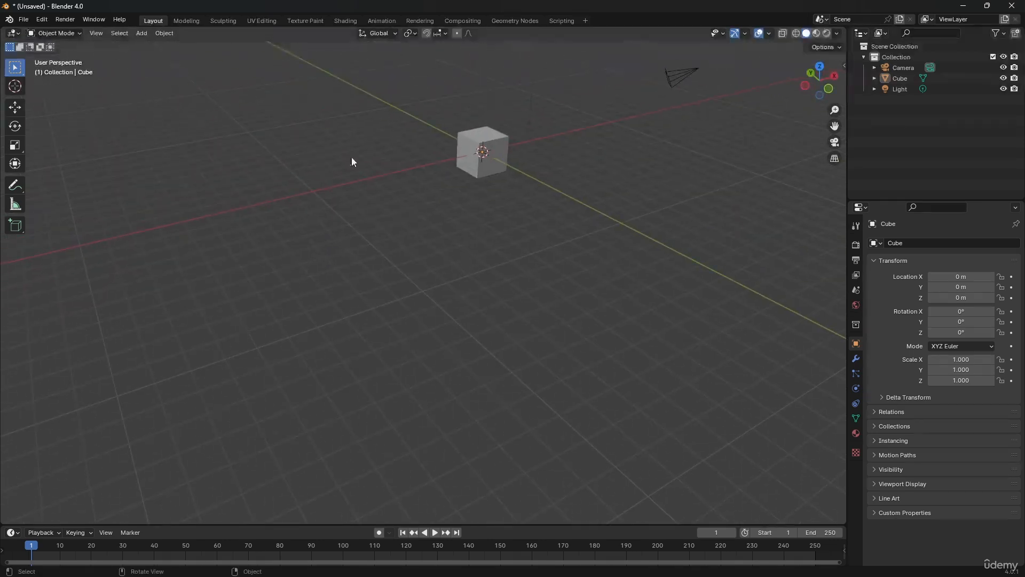
# Enable the Auto Depth option in the Navigation preferences and orbit the view around the cube
pyautogui.click(42, 19)
pyautogui.click(102, 157)
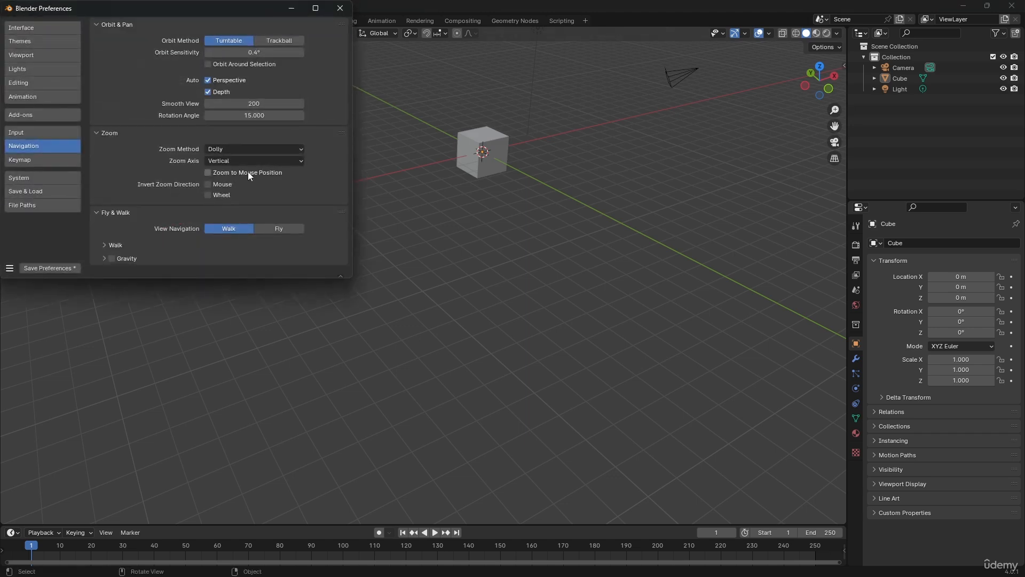
pyautogui.click(340, 8)
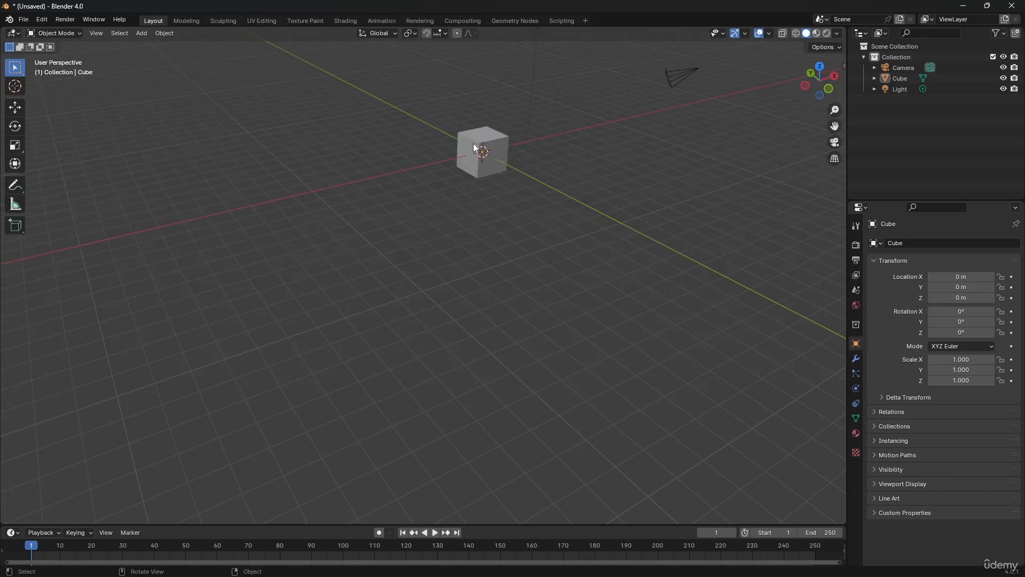
pyautogui.moveTo(473, 143); pyautogui.dragTo(560, 157, button='middle')
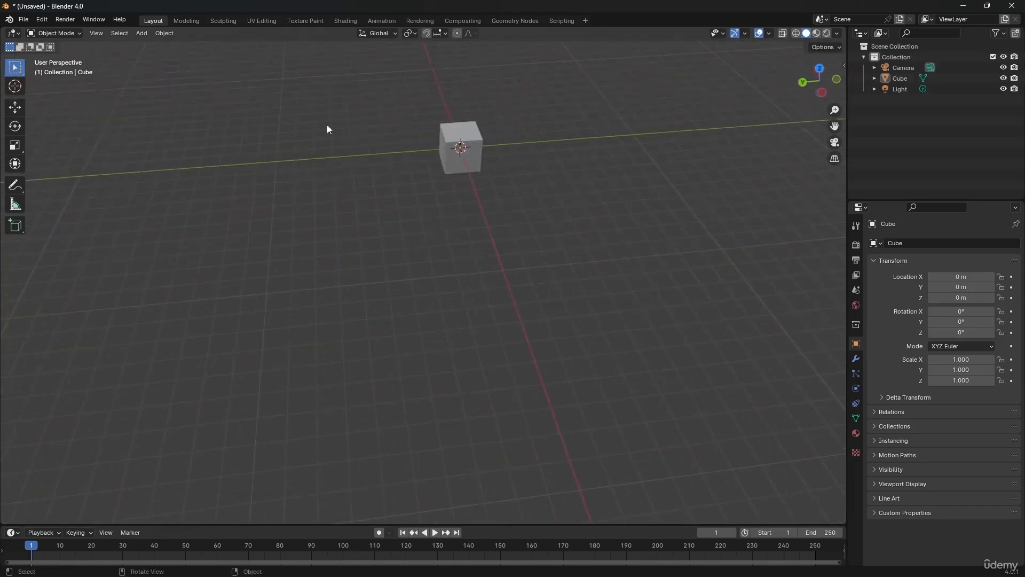
# Turn on Zoom to Mouse Position in the Navigation preferences and close the preferences
pyautogui.click(42, 20)
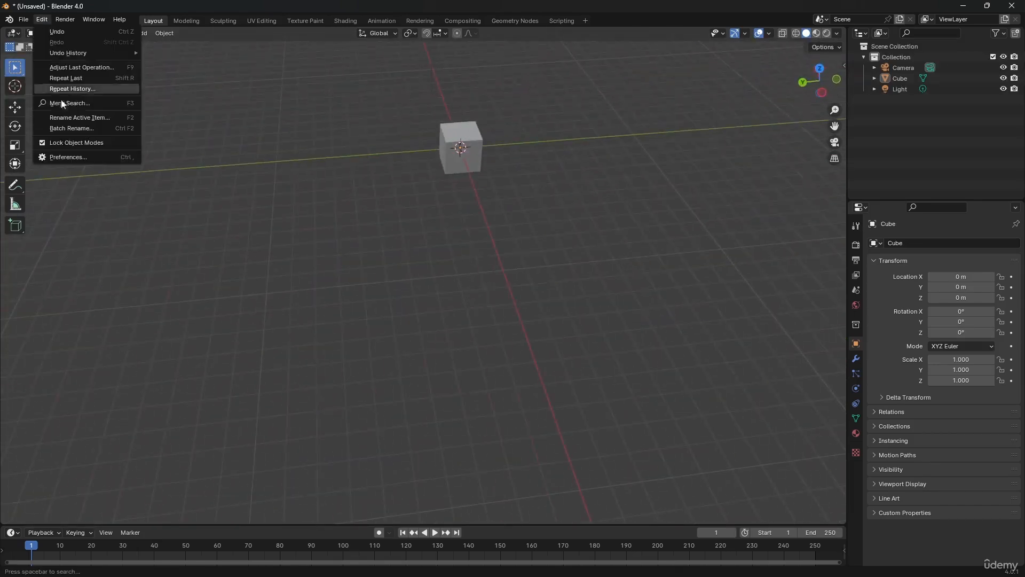
pyautogui.click(72, 157)
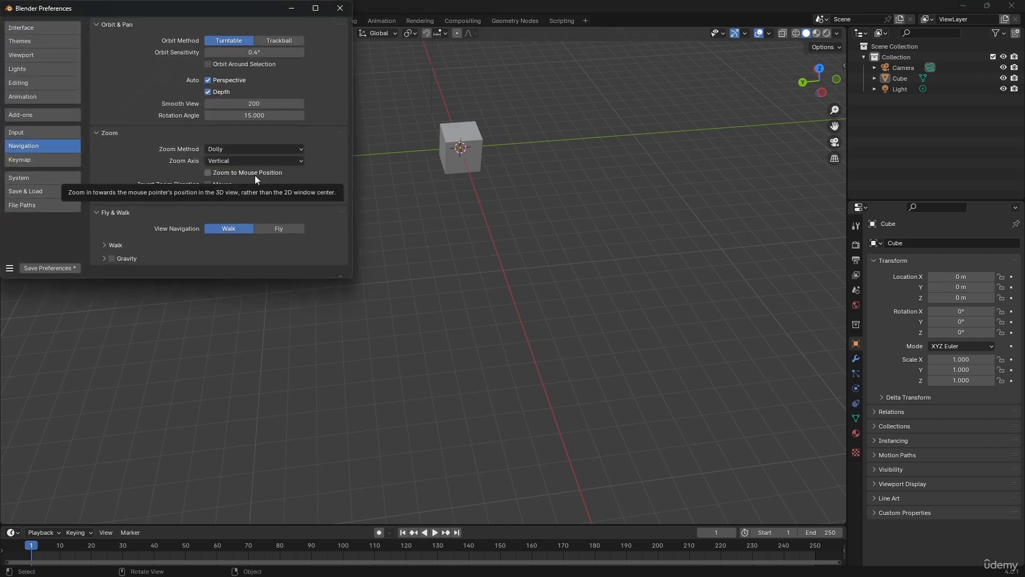
pyautogui.moveTo(521, 160); pyautogui.dragTo(532, 233, button='middle')
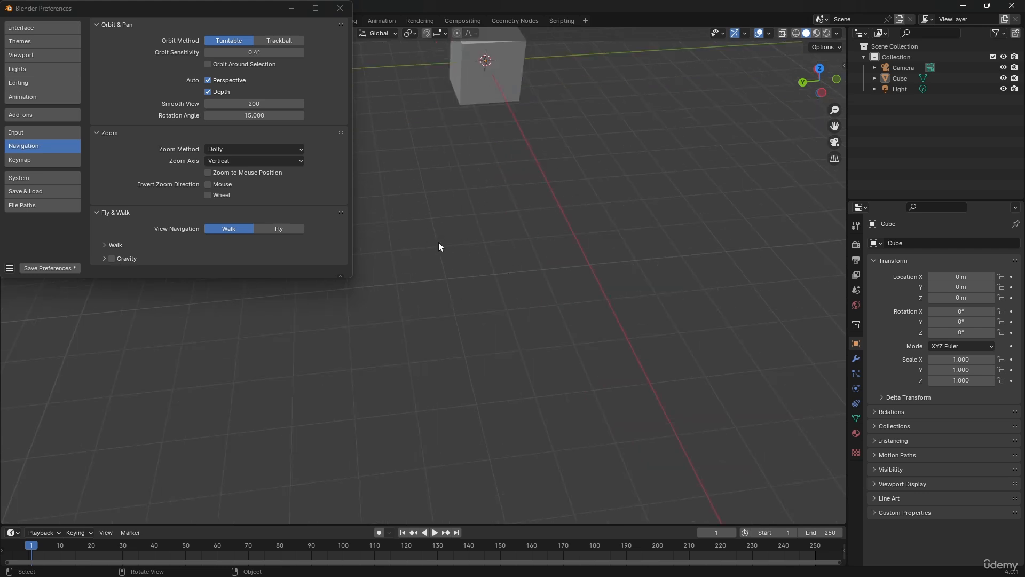
pyautogui.click(251, 172)
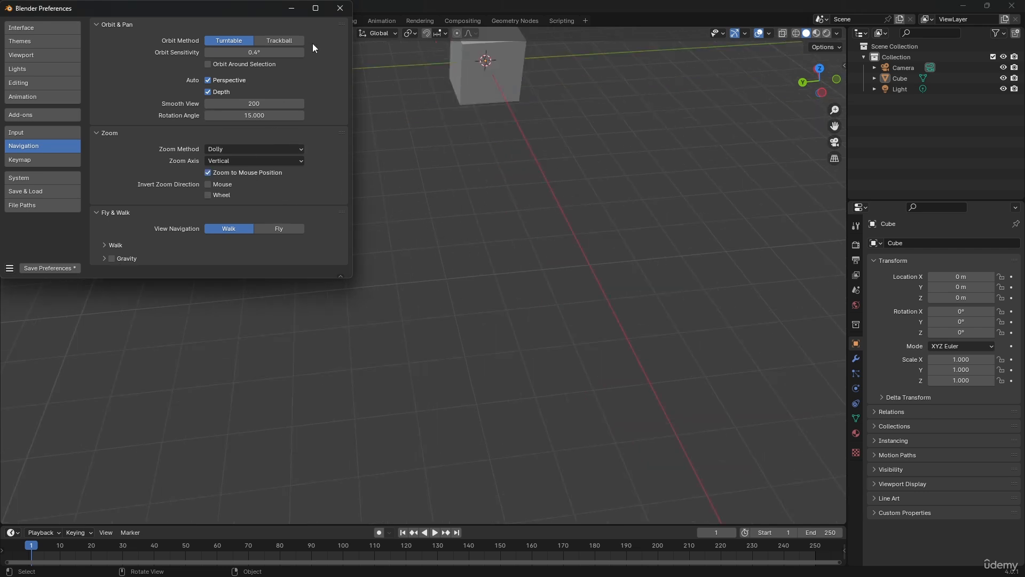
pyautogui.click(339, 8)
# Zoom in and out at different pointer positions around the scene, and end with a close perspective view of the cube
pyautogui.moveTo(496, 209); pyautogui.dragTo(495, 133, button='middle')
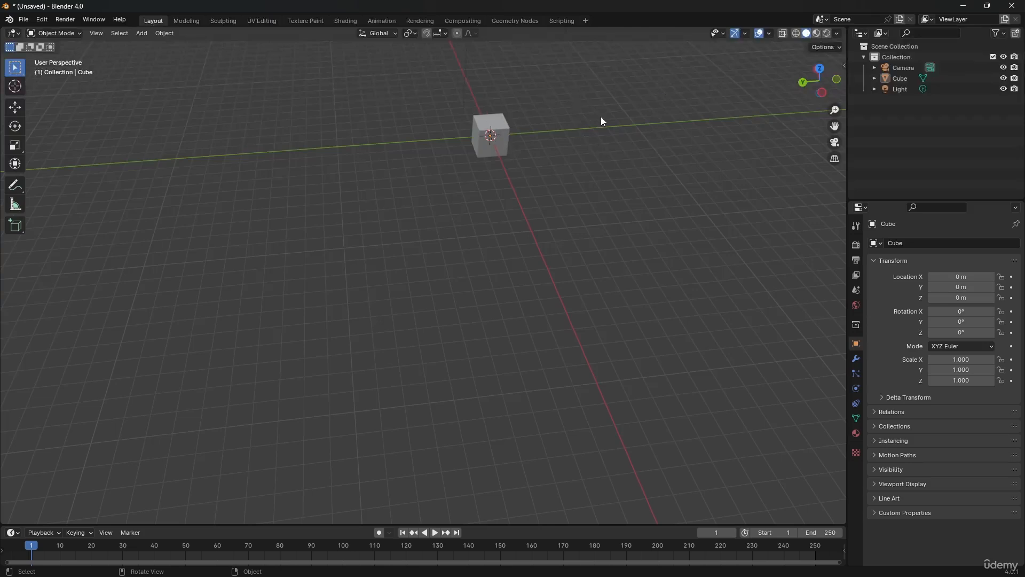
pyautogui.scroll(8, 508, 110)
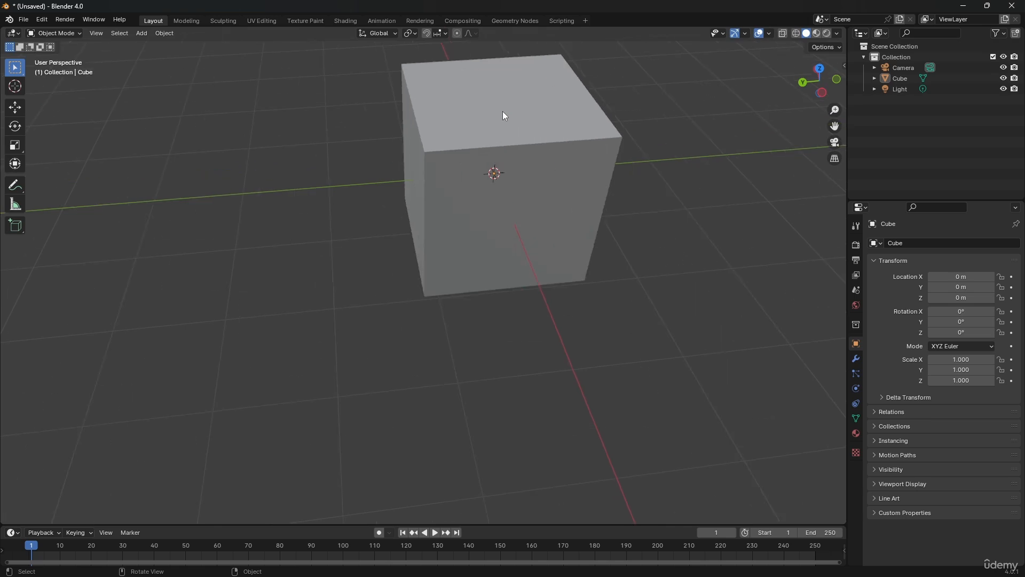
pyautogui.scroll(-4, 502, 111)
pyautogui.scroll(-3, 505, 114)
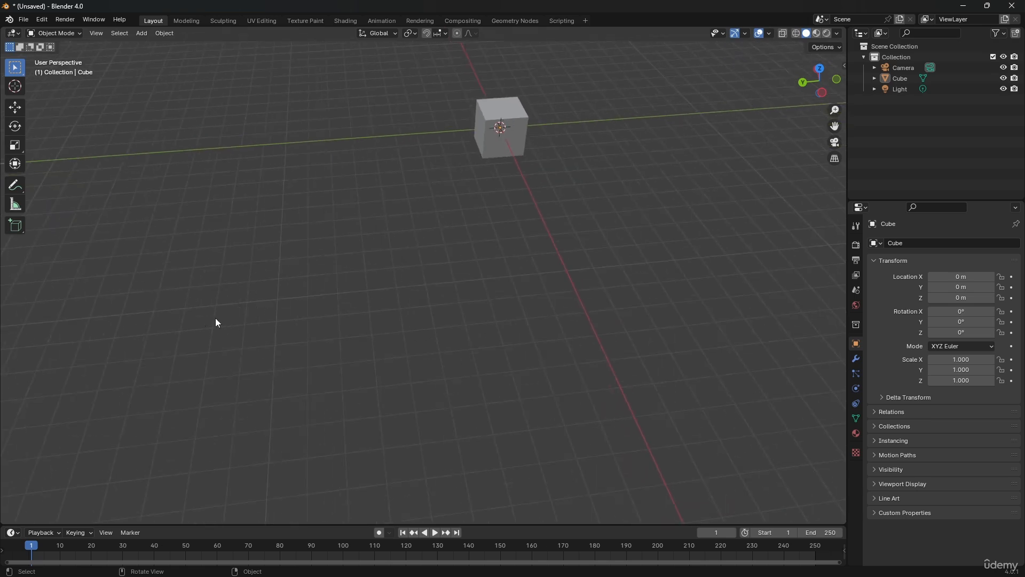
pyautogui.scroll(5, 201, 316)
pyautogui.scroll(-8, 199, 313)
pyautogui.keyDown('shift'); pyautogui.moveTo(340, 241); pyautogui.dragTo(373, 315, button='middle'); pyautogui.keyUp('shift')
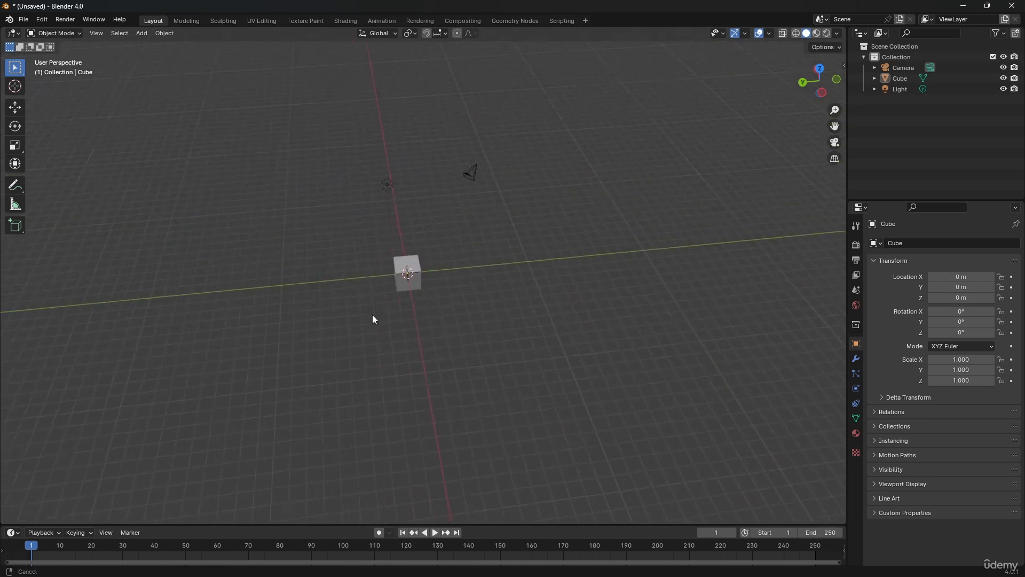
pyautogui.scroll(8, 393, 273)
pyautogui.moveTo(427, 277); pyautogui.dragTo(476, 243, button='middle')
pyautogui.scroll(5, 475, 244)
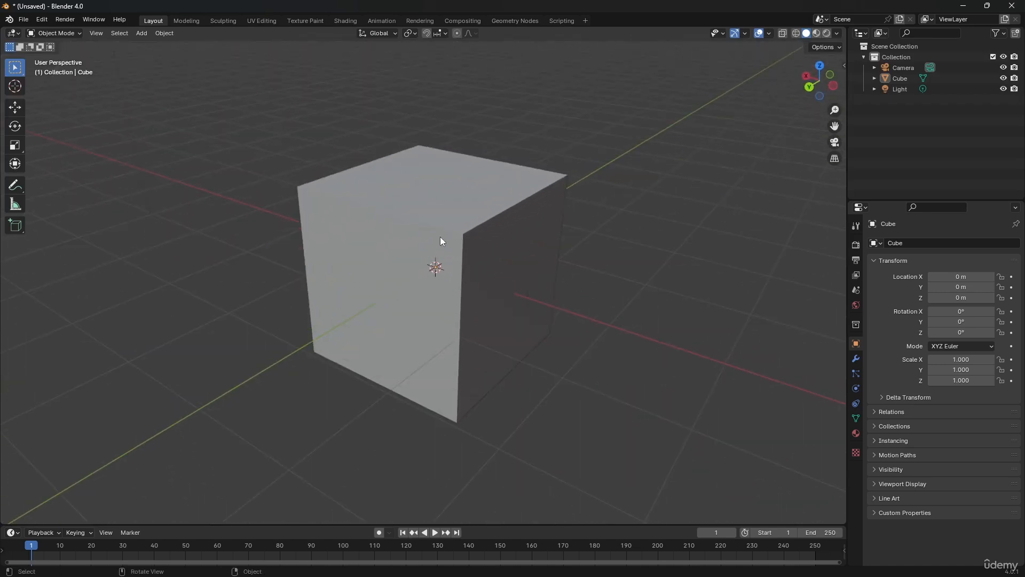